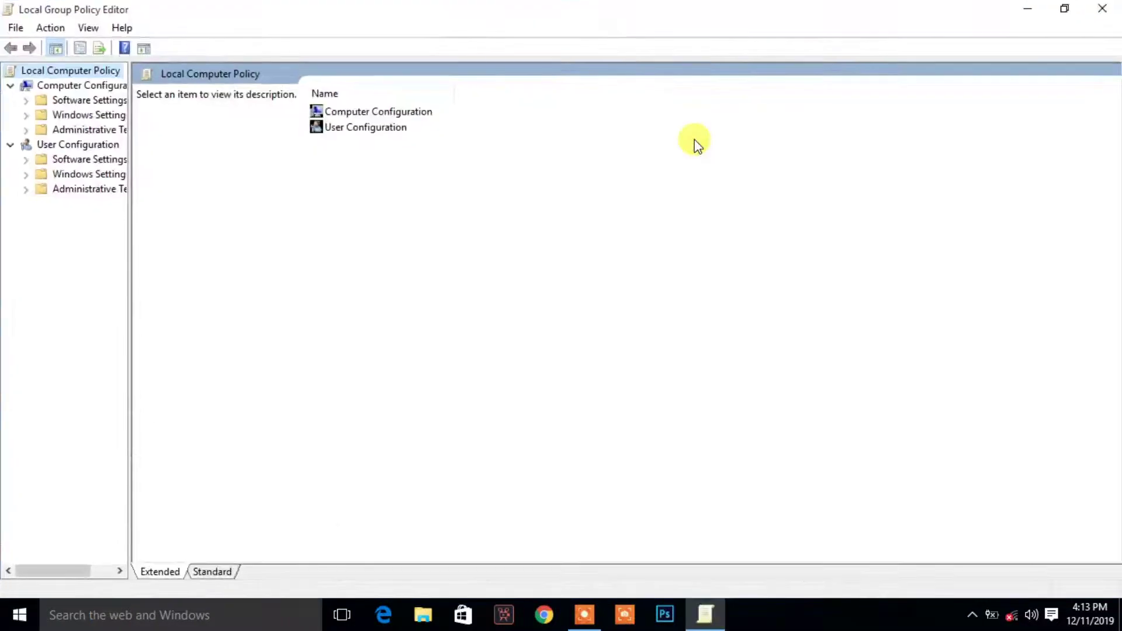
- Expand Administrative Templates under User Configuration and open the Start Menu and Taskbar policy folder
left_click(11, 146)
left_click(12, 146)
left_click(26, 190)
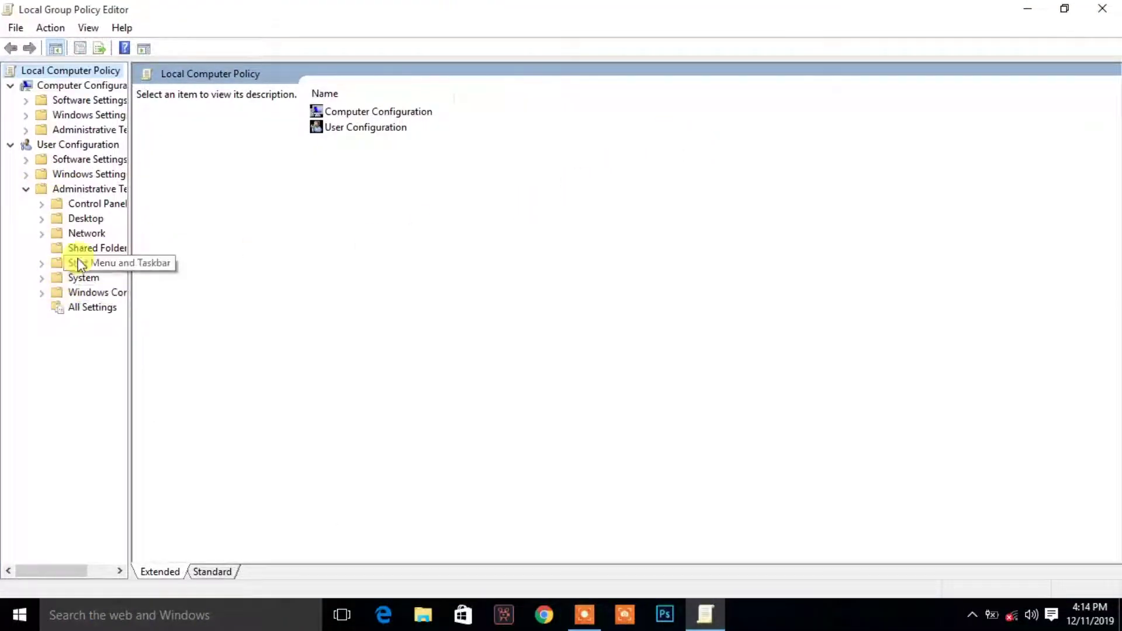
left_click(41, 263)
left_click(89, 263)
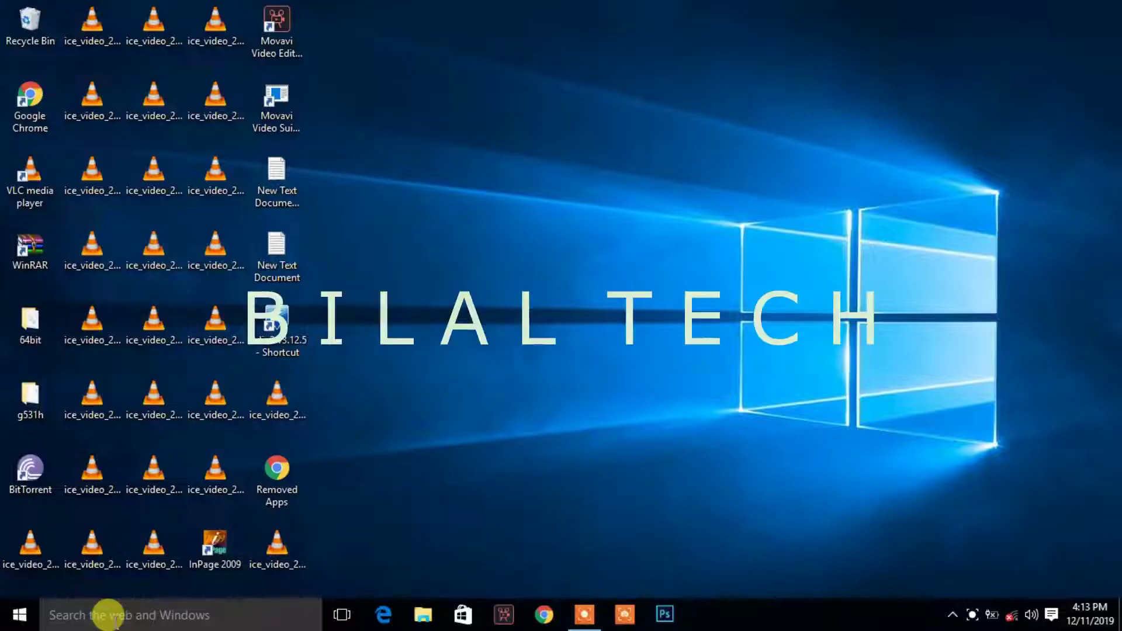
- Search Windows for gpedit.msc, launch the Local Group Policy Editor and maximize its window
left_click(114, 618)
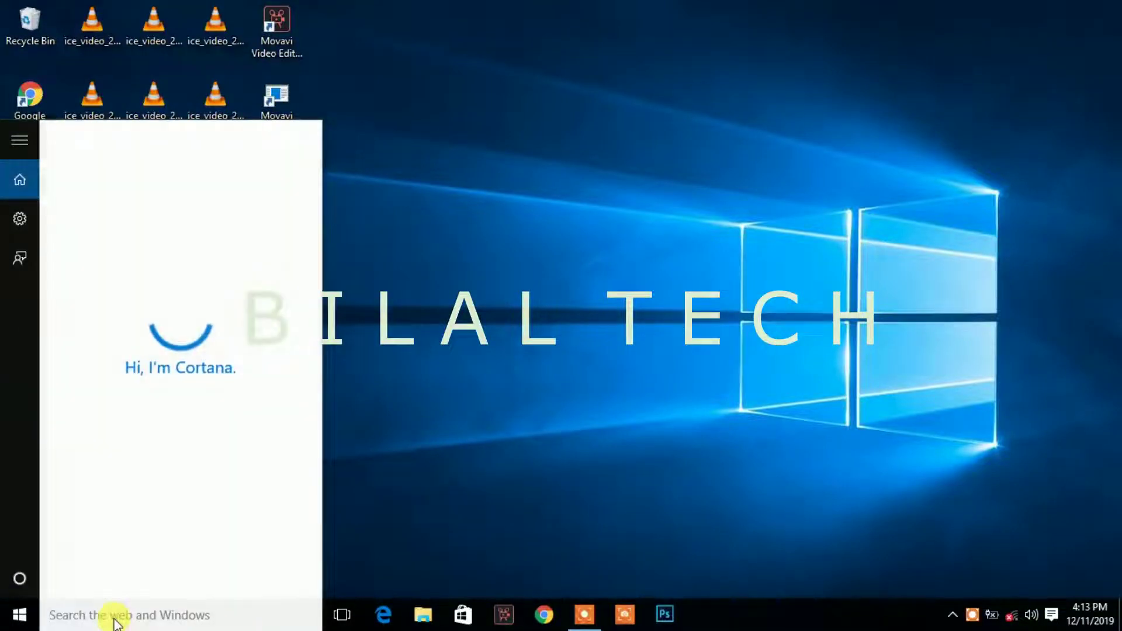
type("gpe")
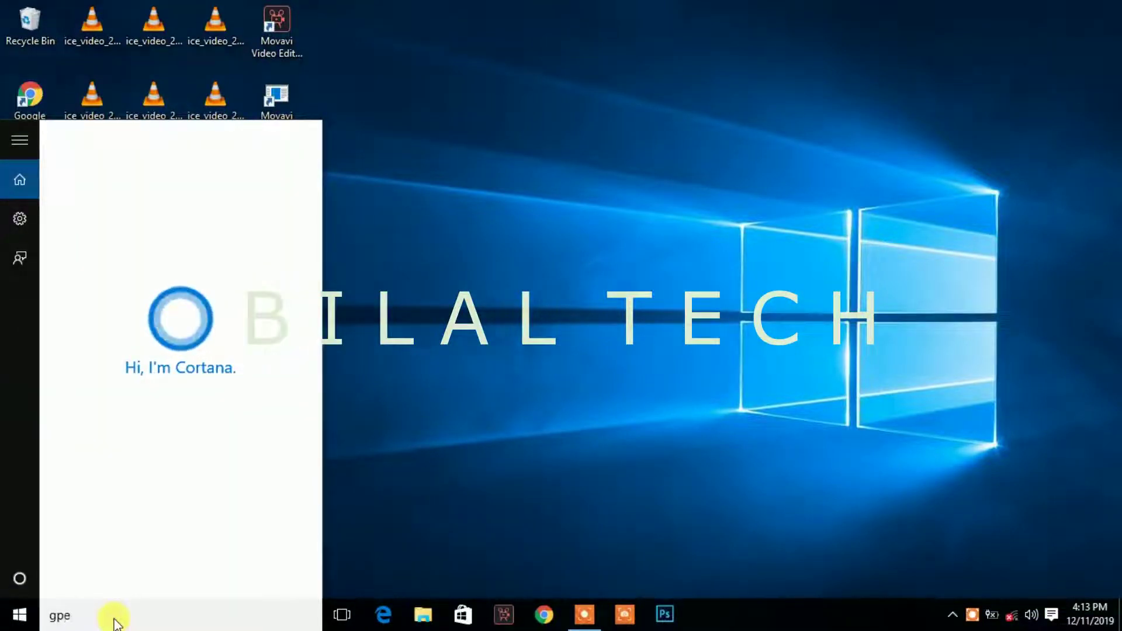
type("dit.msc")
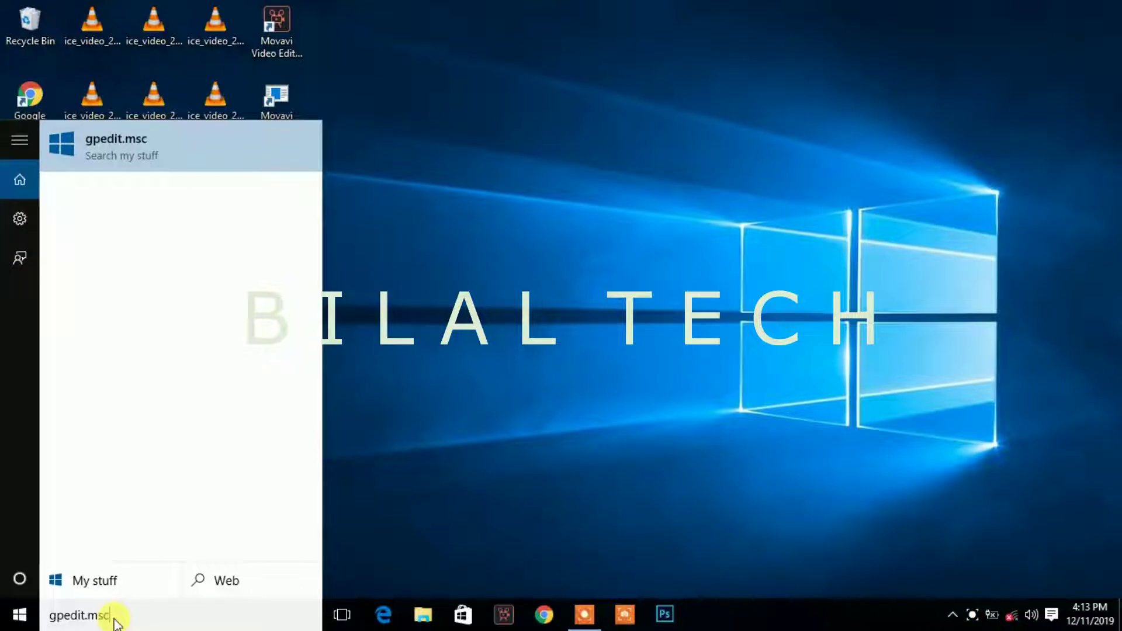
key("Return")
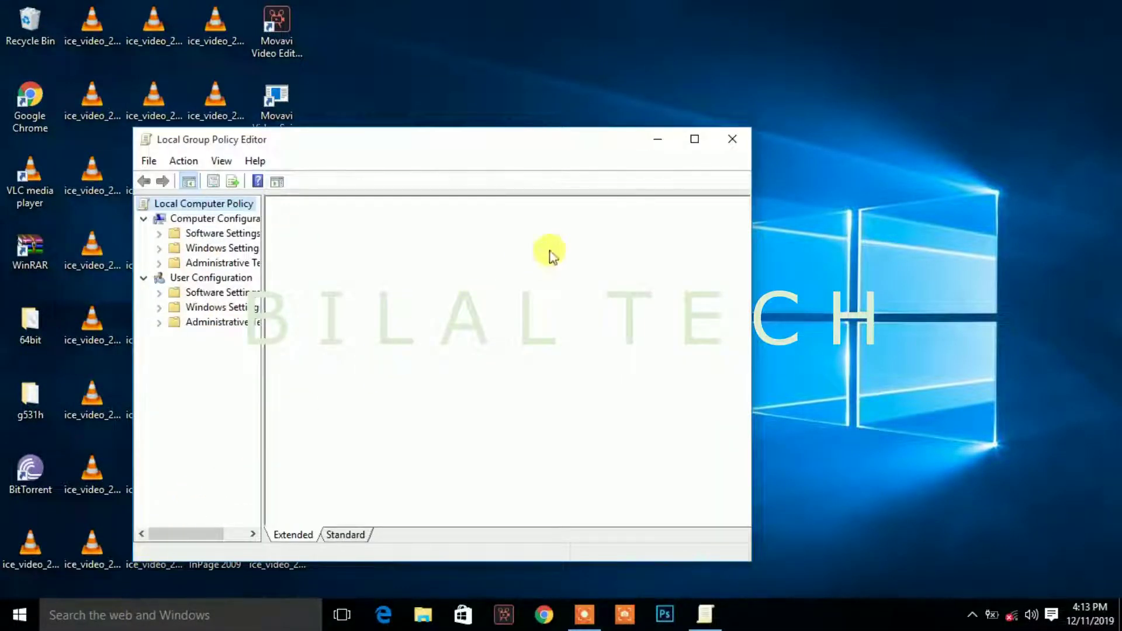
left_click(695, 139)
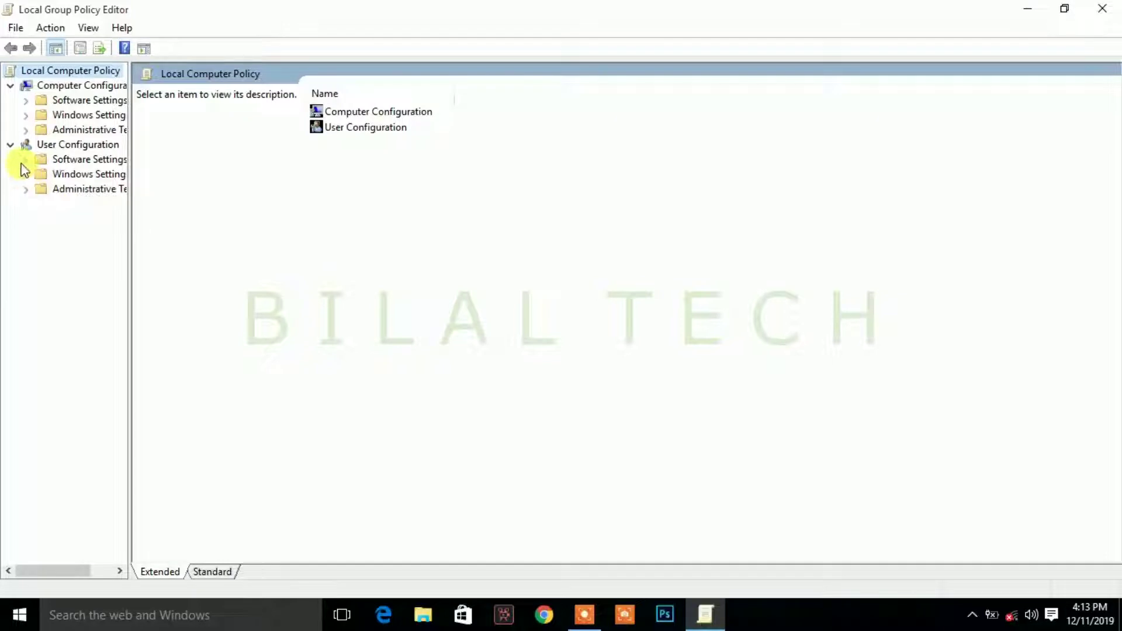
- Display the Start Menu and Taskbar policies found in User Configuration's Administrative Templates
left_click(12, 145)
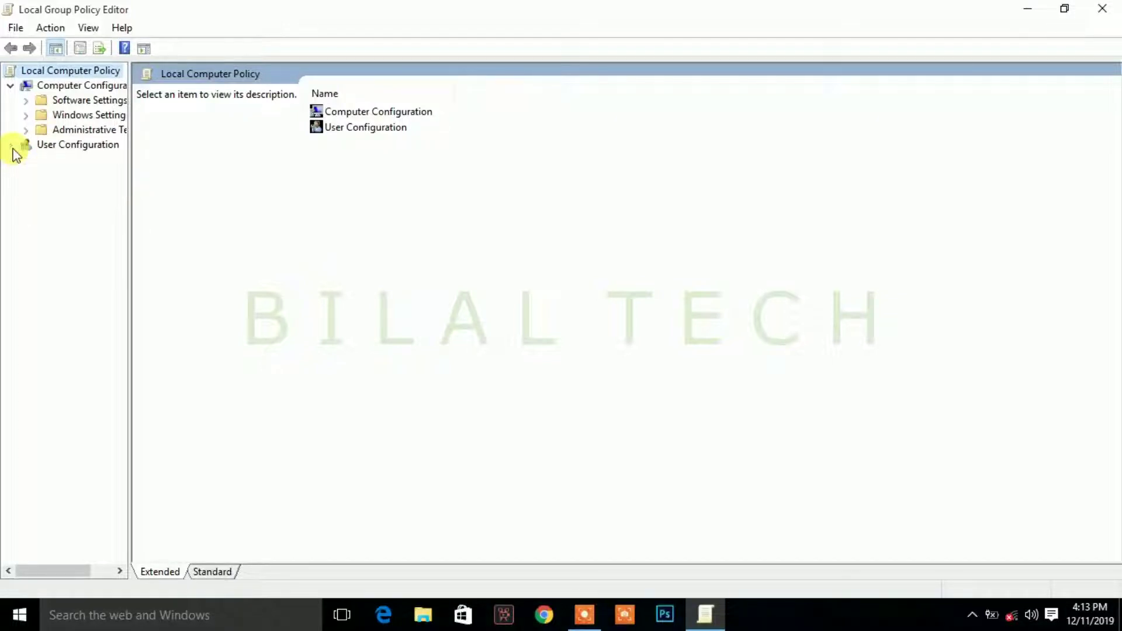
left_click(11, 146)
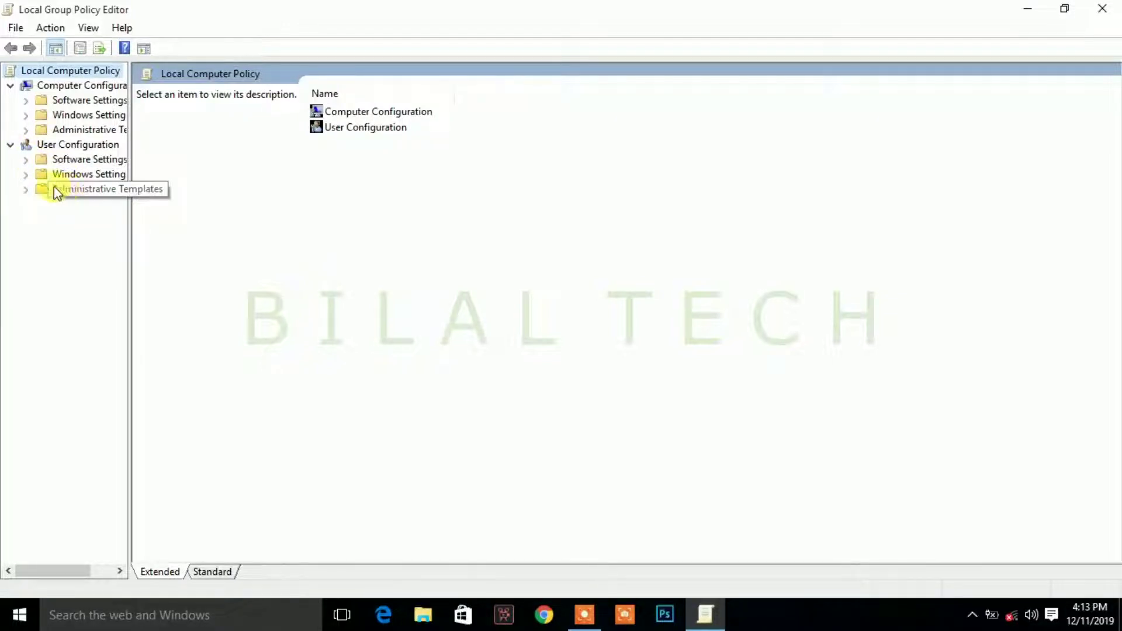
left_click(25, 190)
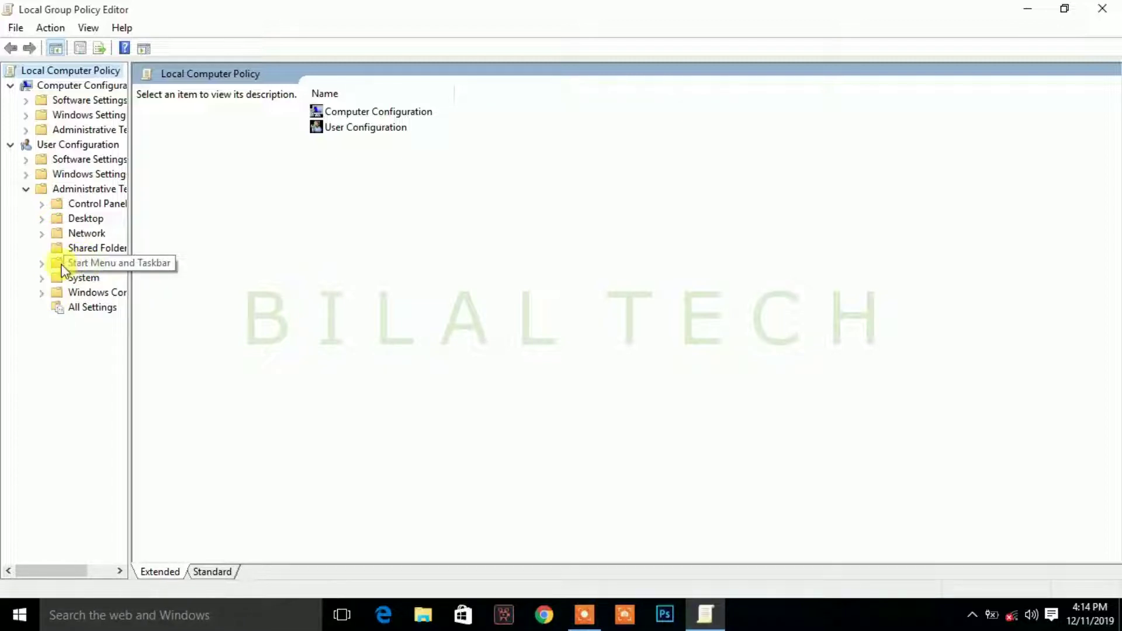
left_click(42, 264)
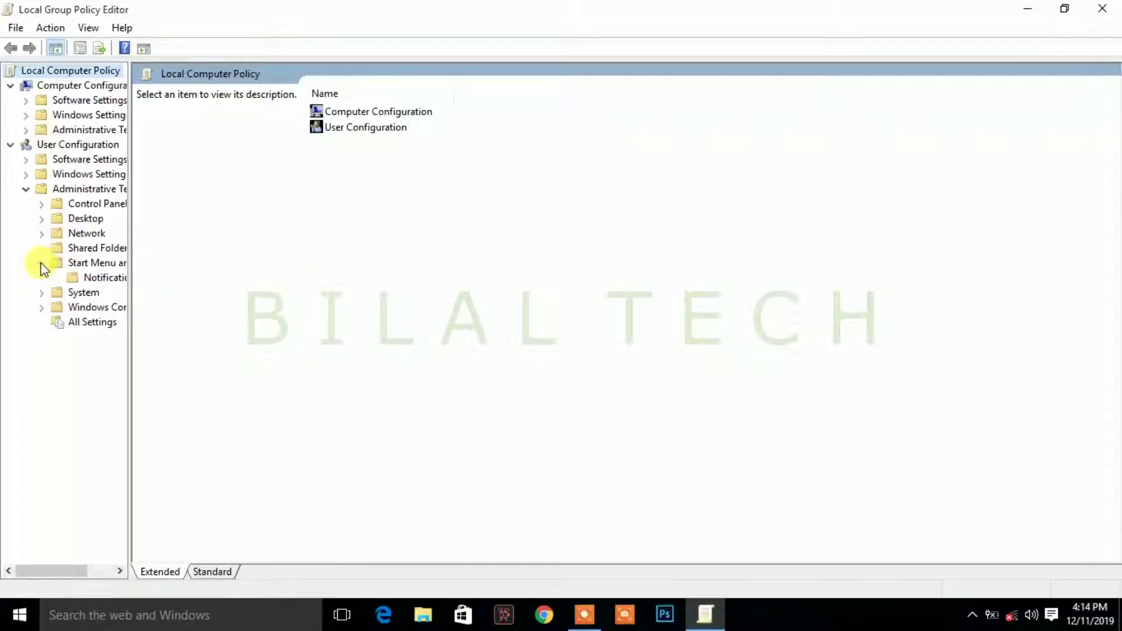
left_click(89, 262)
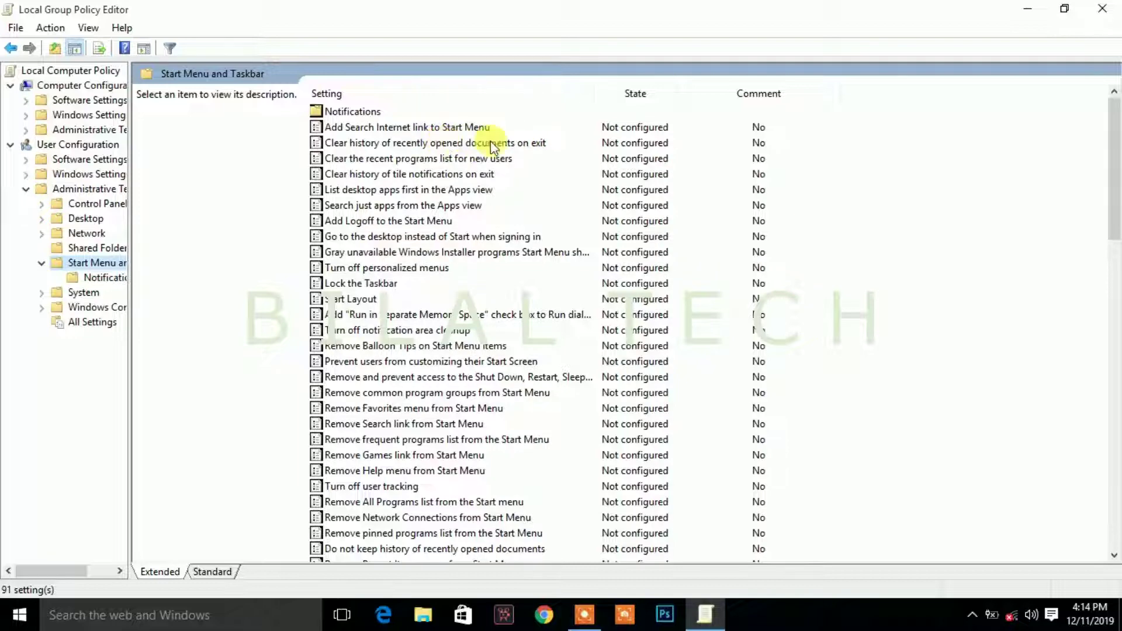
left_click(618, 146)
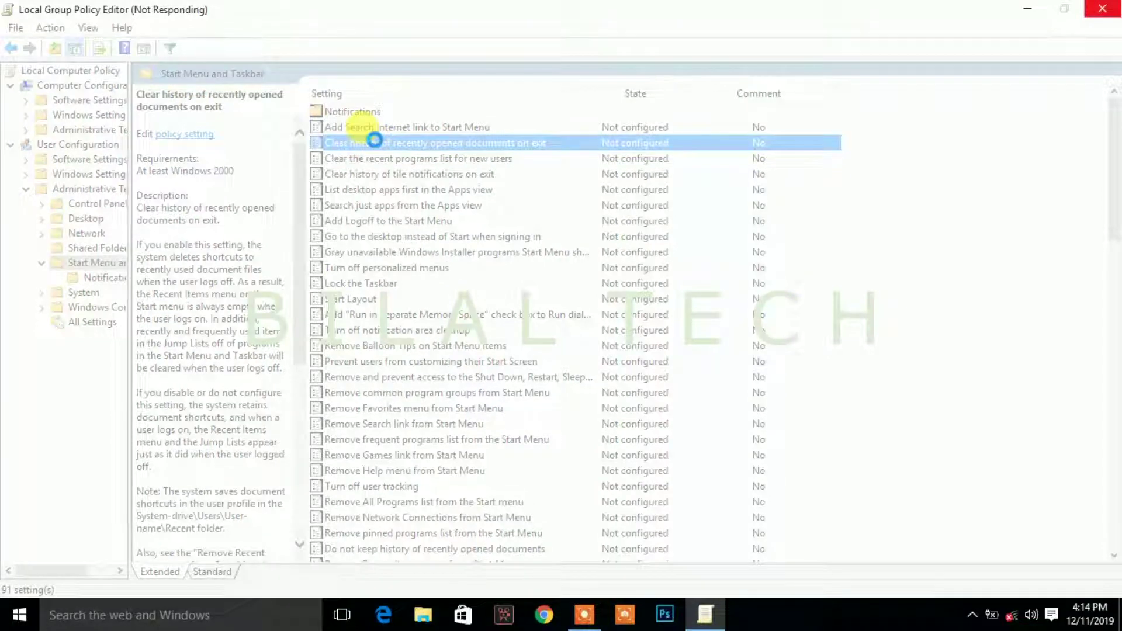
double_click(374, 141)
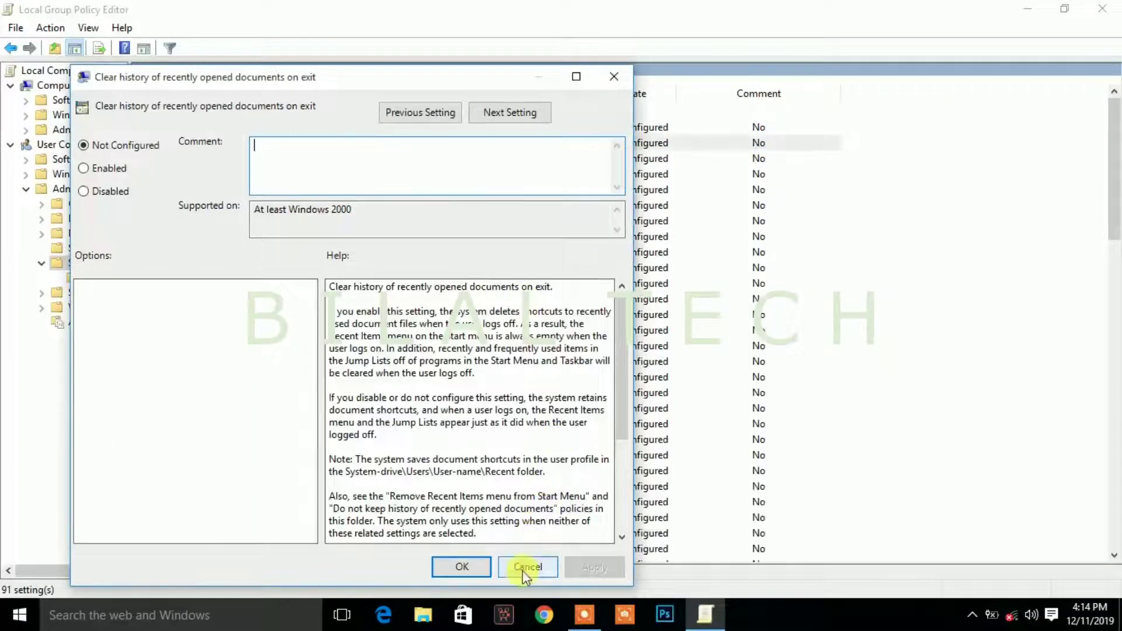
left_click(524, 565)
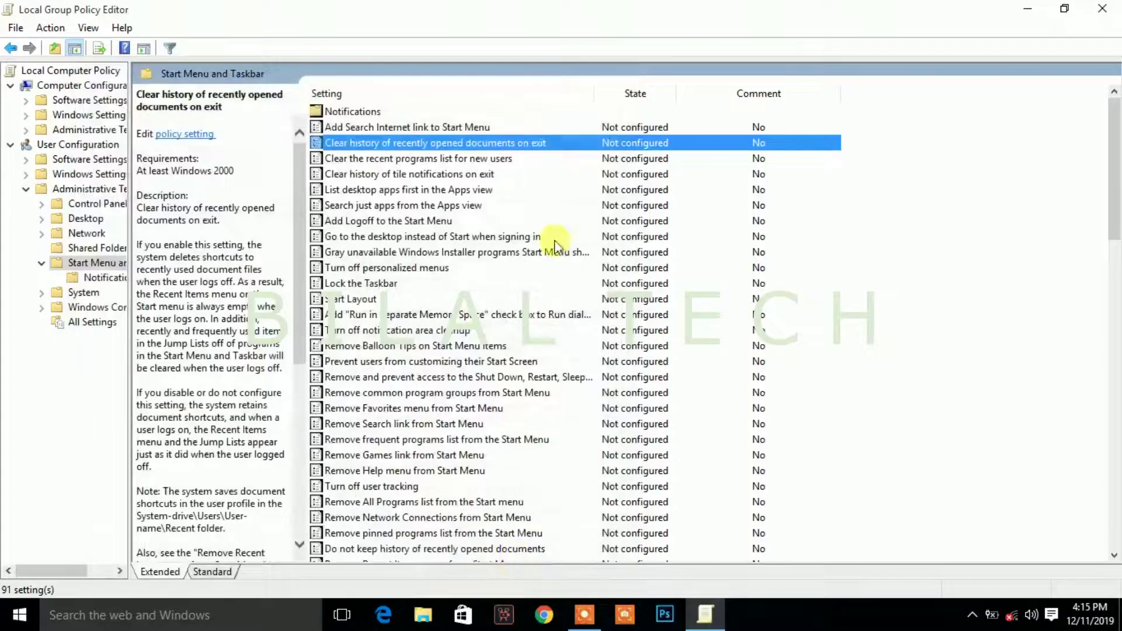
- Set the "Clear history of recently opened documents on exit" policy to Enabled and apply it
double_click(402, 143)
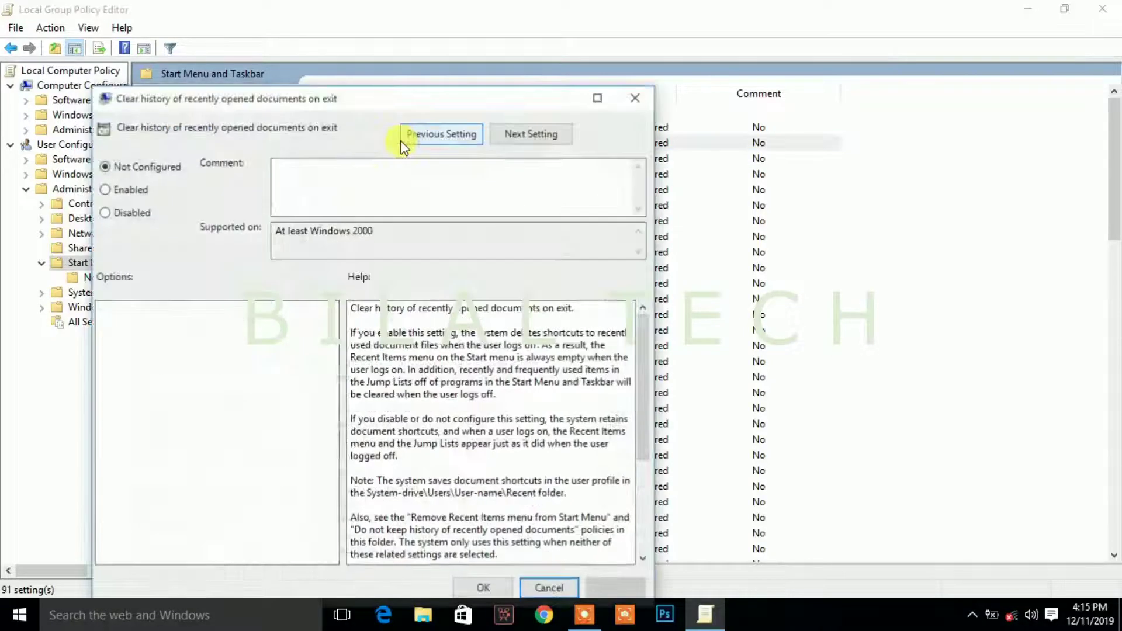
left_click_drag(432, 100, 480, 65)
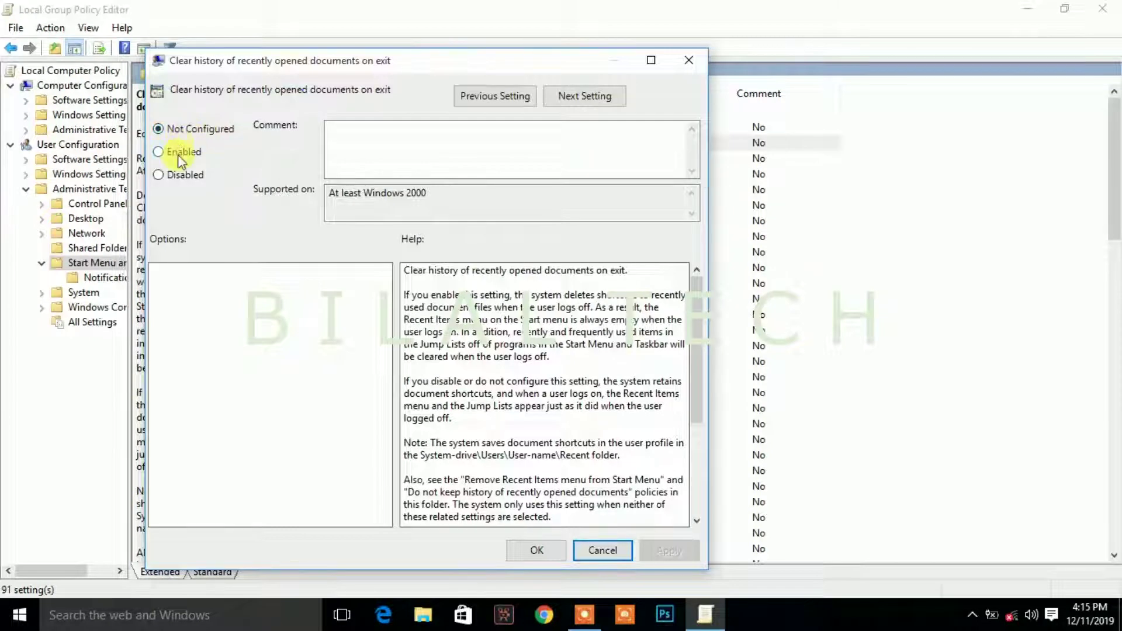
left_click(158, 153)
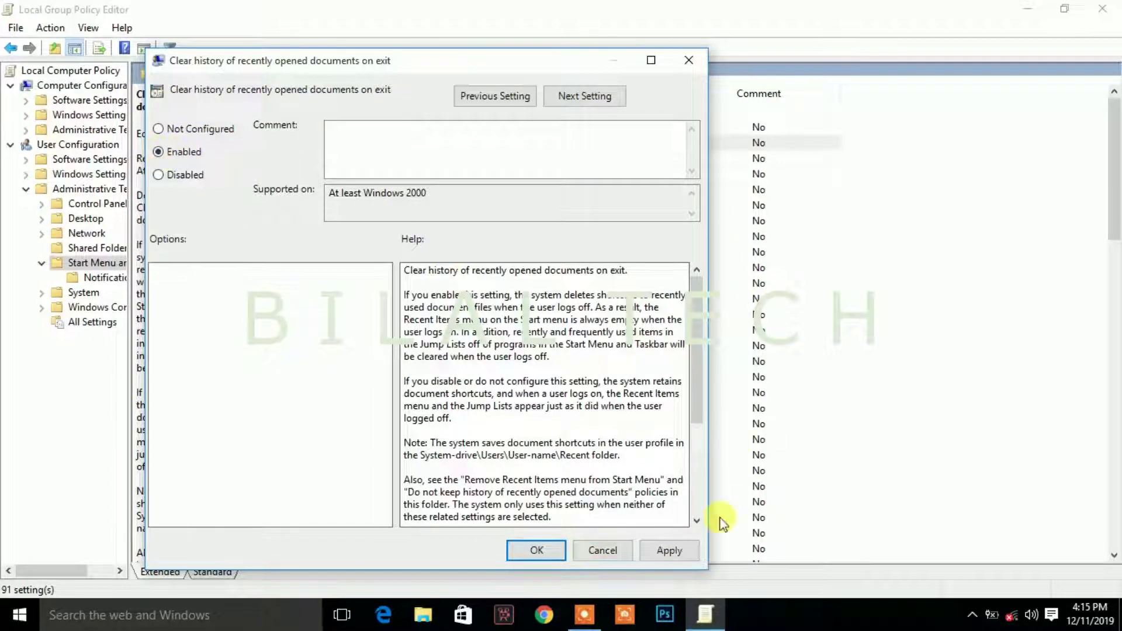
left_click(668, 550)
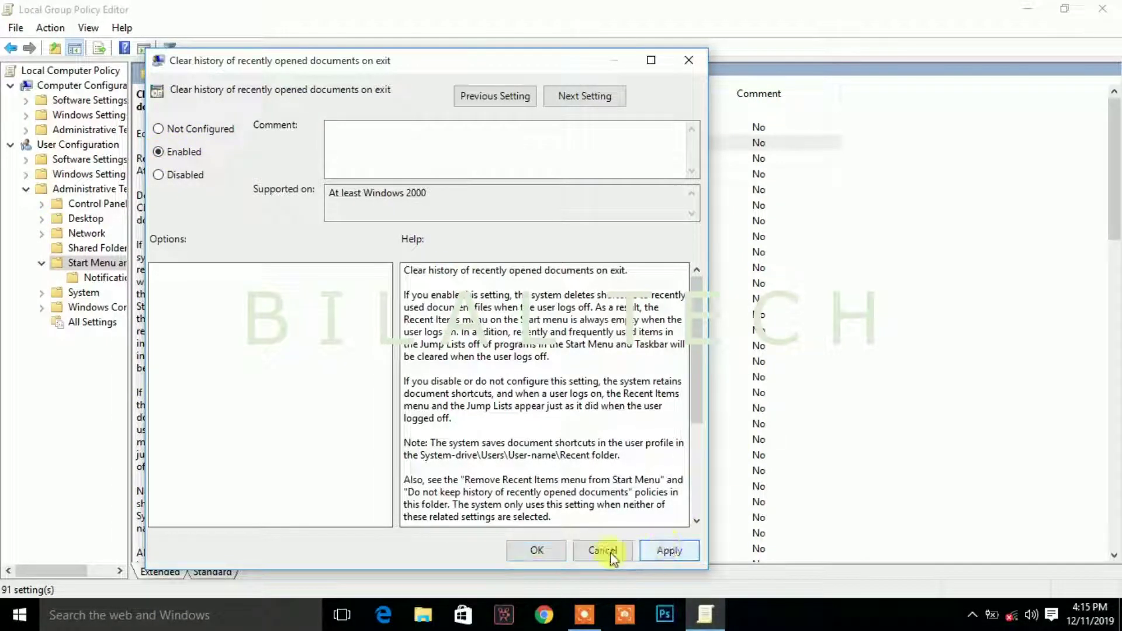
left_click(542, 552)
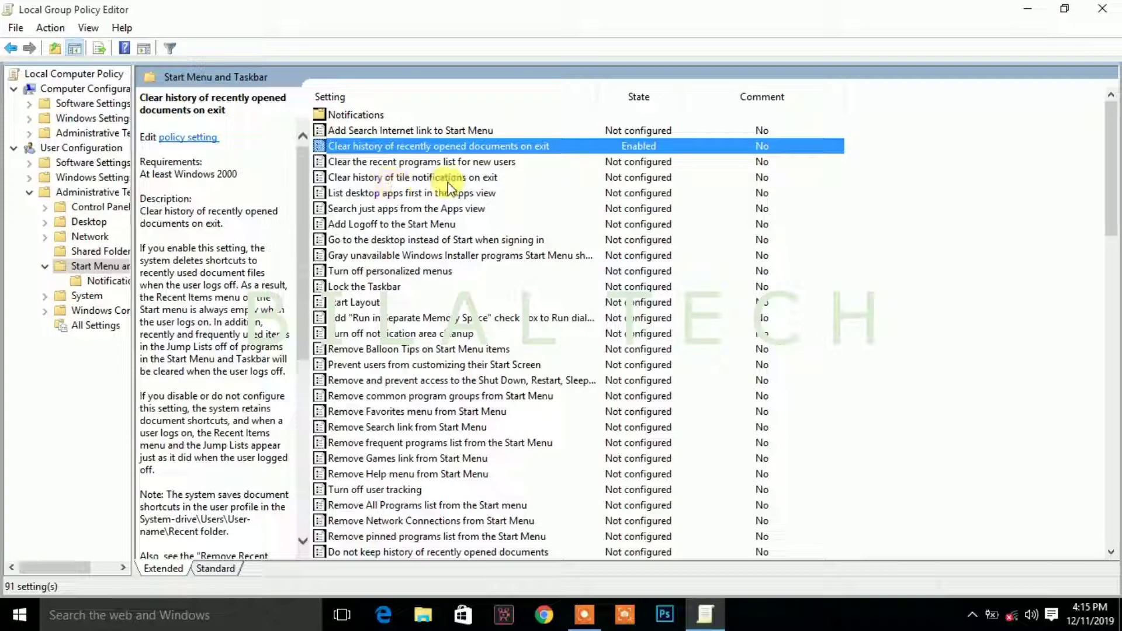
- Set the "Clear history of tile notifications on exit" policy to Enabled and apply it
double_click(367, 179)
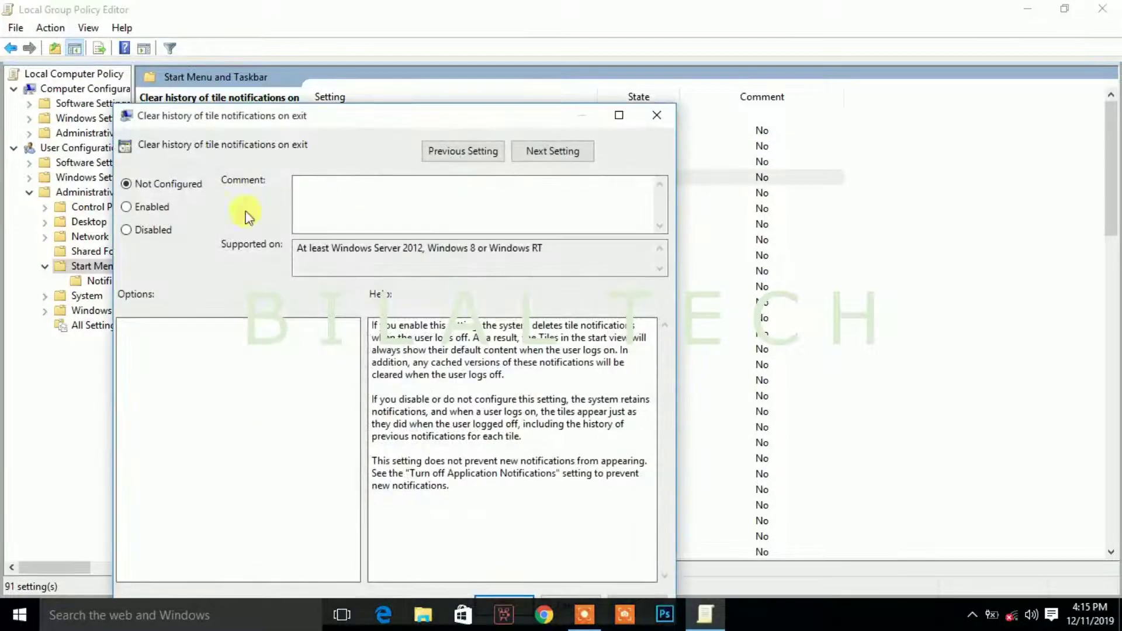
left_click(163, 211)
left_click_drag(405, 121, 485, 72)
left_click(714, 556)
left_click(590, 556)
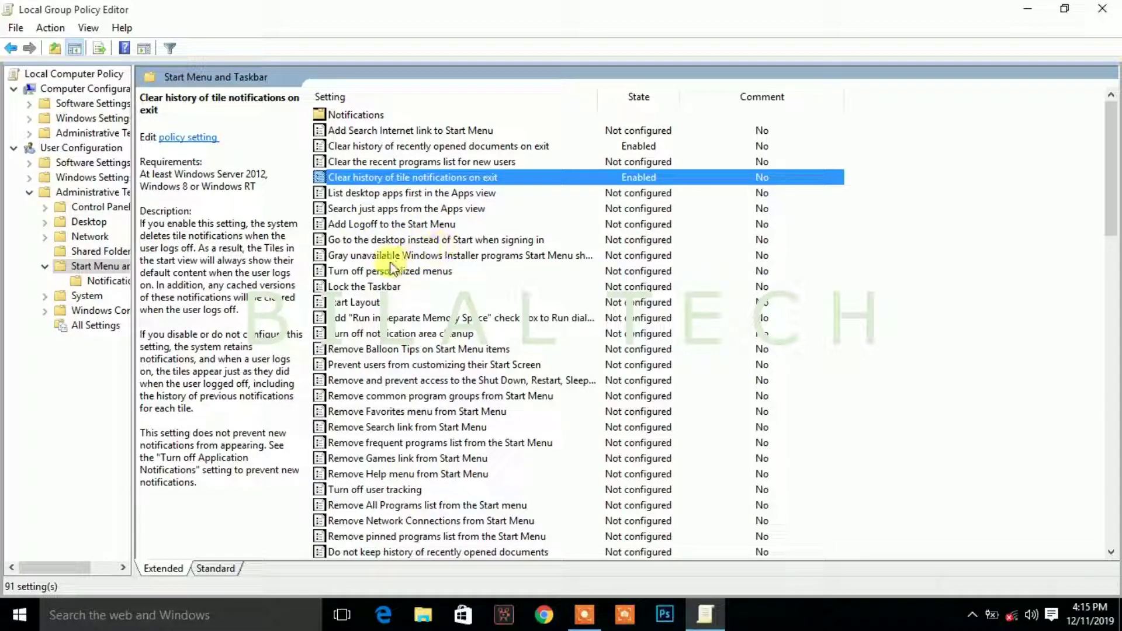
- Set the "Do not keep history of recently opened documents" policy to Enabled and apply it
left_click(354, 301)
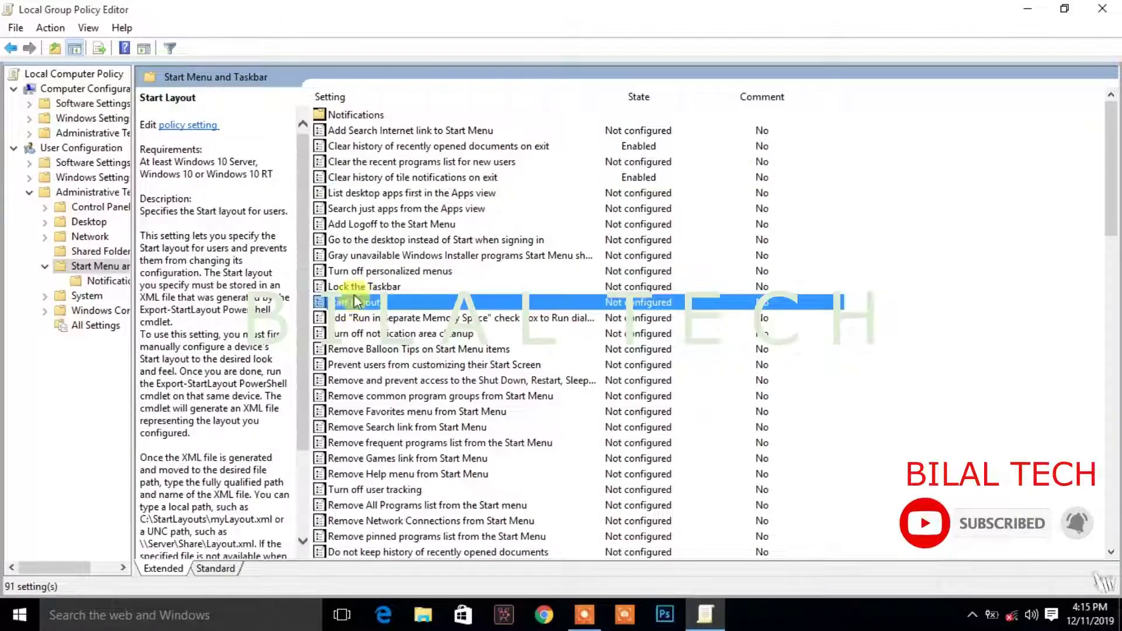
scroll(356, 292, "down", 2)
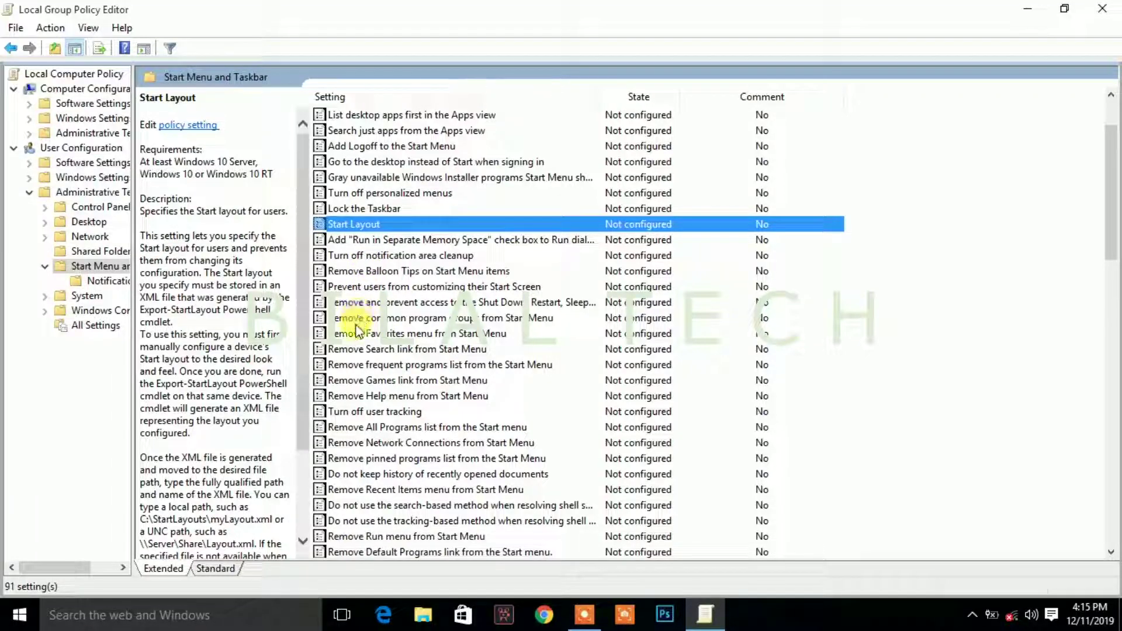
scroll(349, 361, "down", 2)
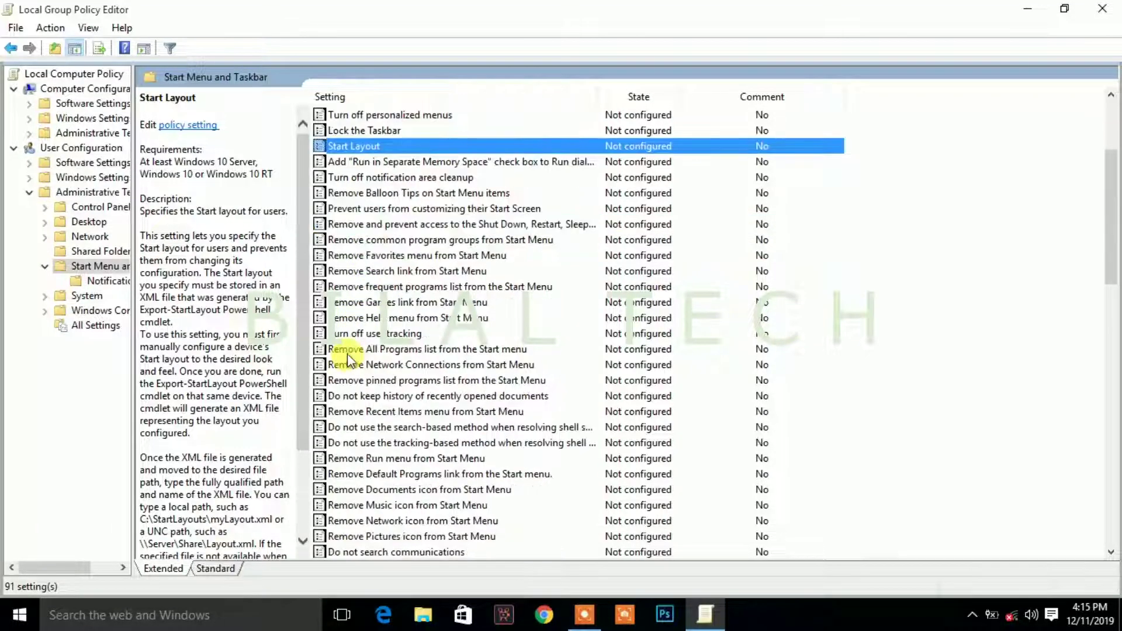
scroll(358, 333, "down", 2)
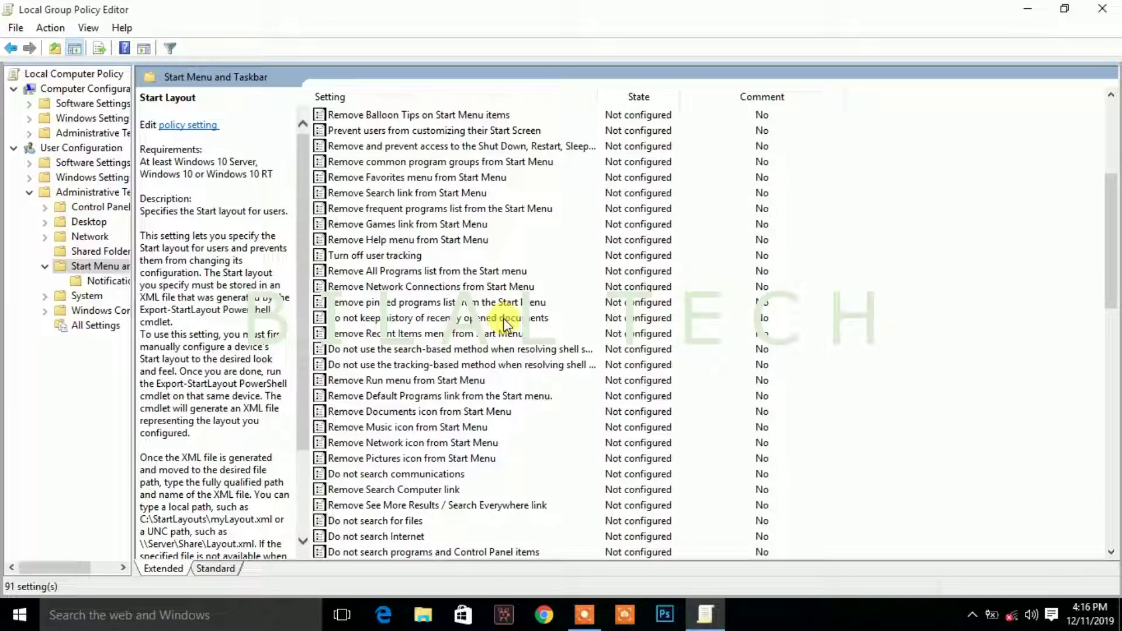
double_click(637, 318)
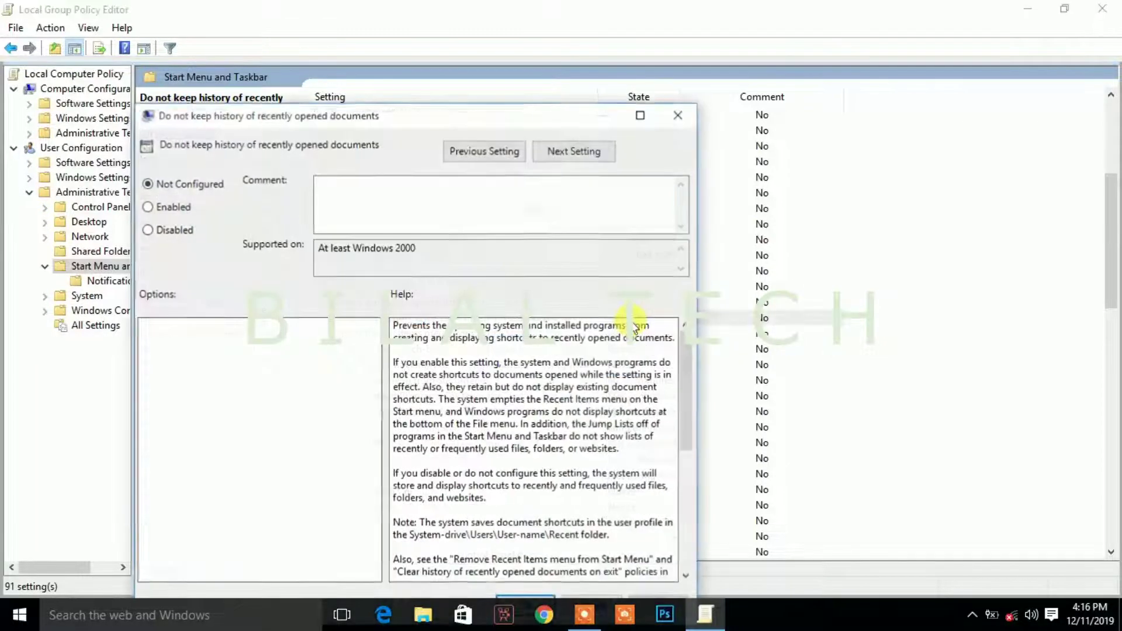
left_click_drag(486, 121, 515, 93)
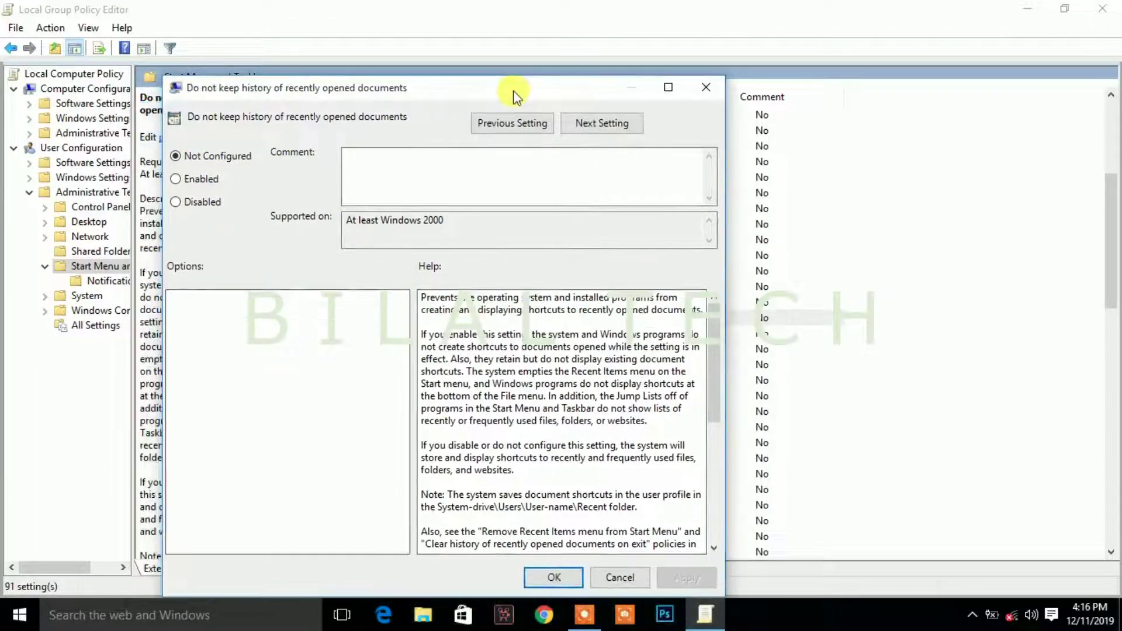
left_click(206, 178)
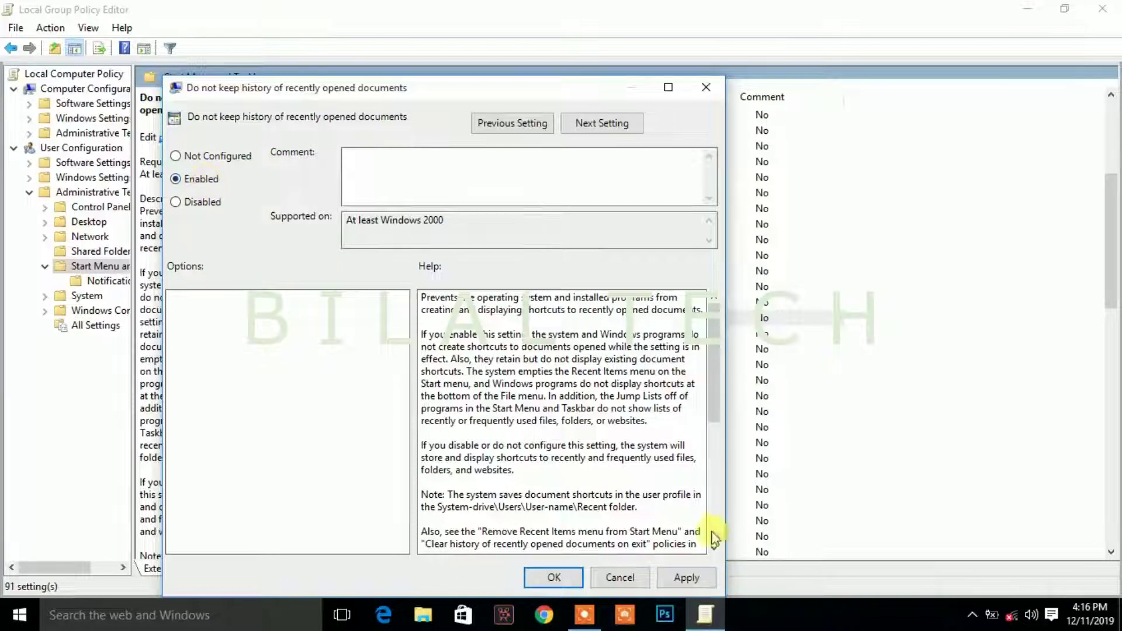
left_click(688, 579)
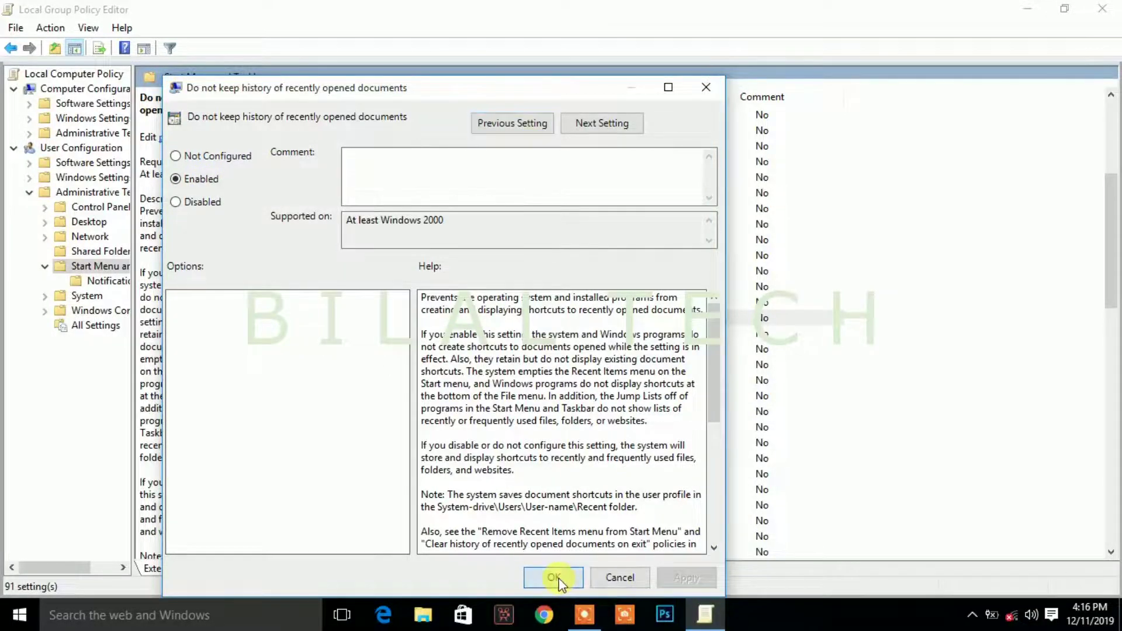
left_click(558, 580)
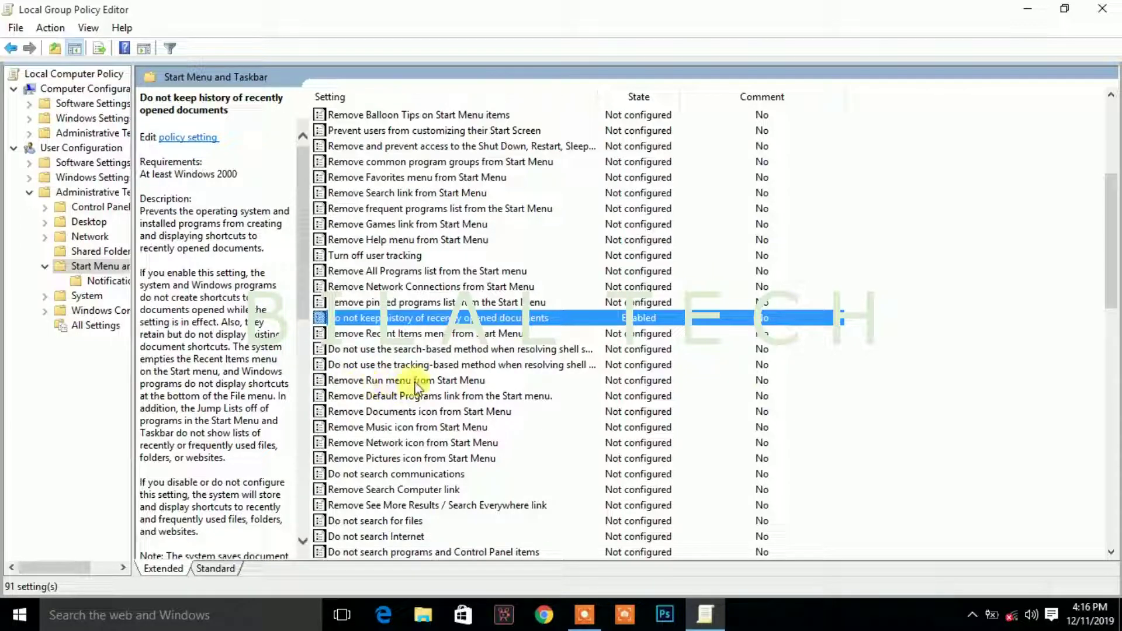
- Look through the full list of Start Menu and Taskbar policies and review which ones are enabled
scroll(416, 383, "down", 2)
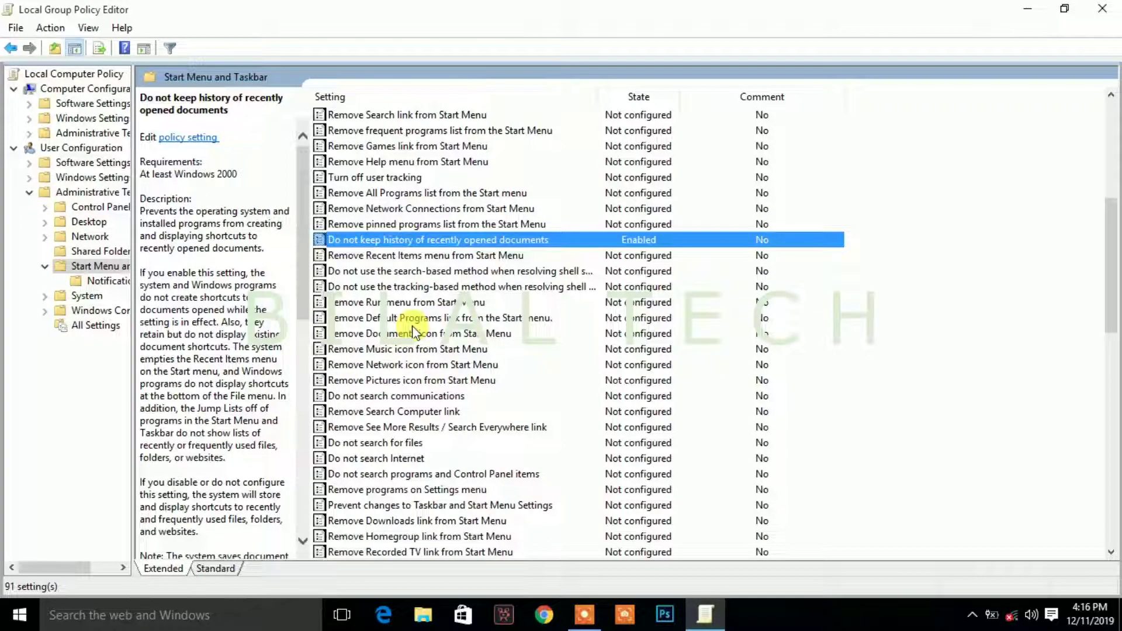
scroll(416, 332, "down", 2)
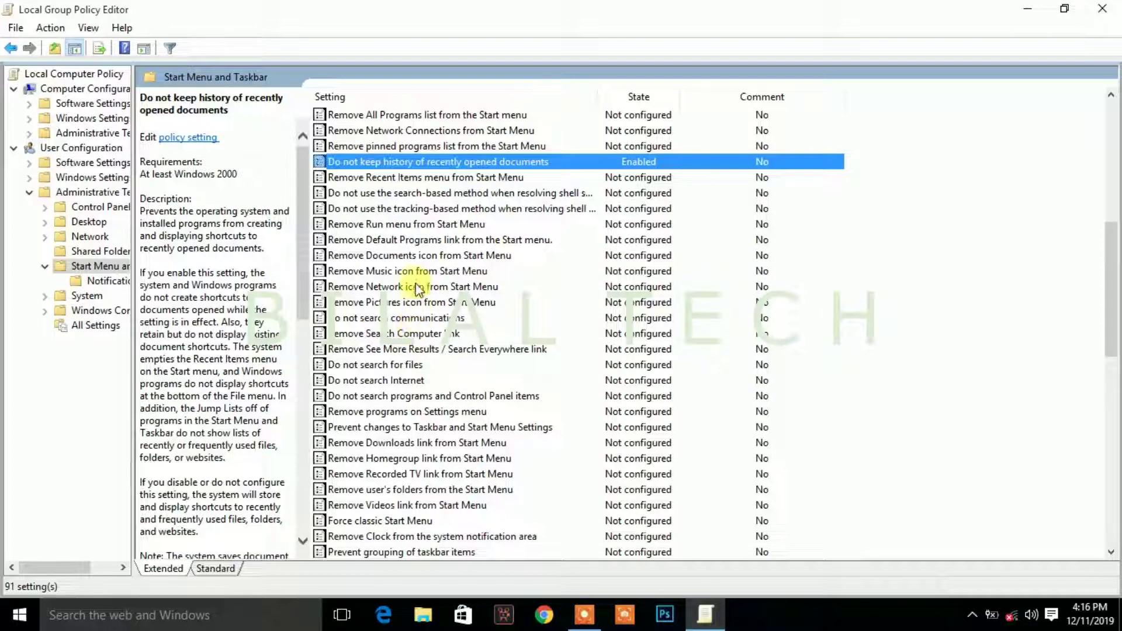
scroll(425, 331, "down", 2)
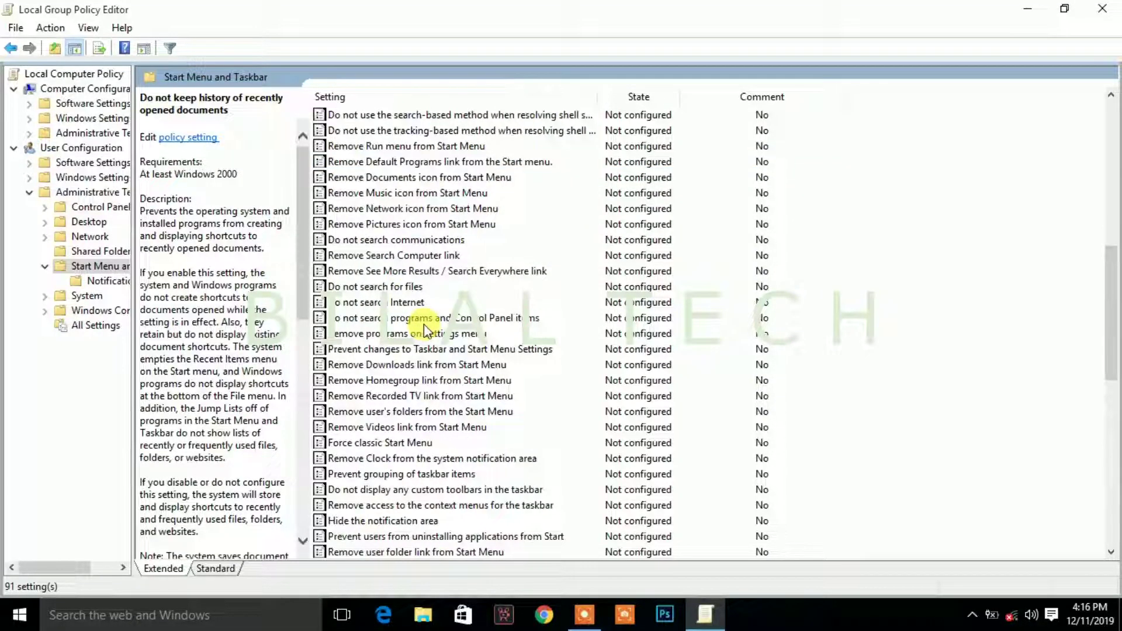
scroll(425, 331, "down", 2)
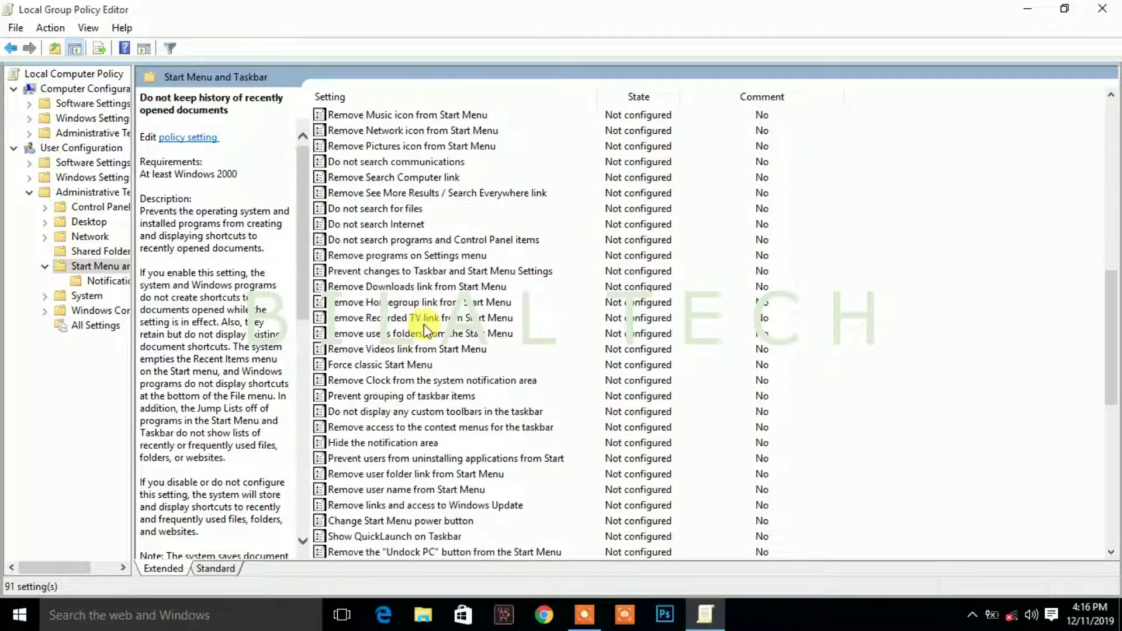
scroll(424, 331, "down", 2)
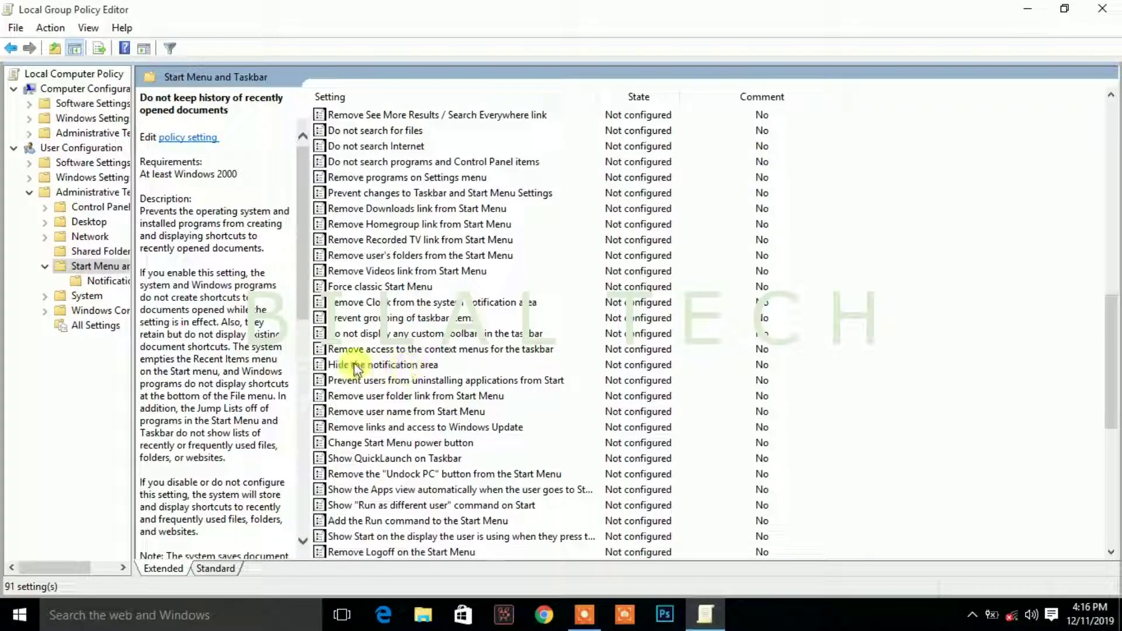
scroll(352, 399, "down", 2)
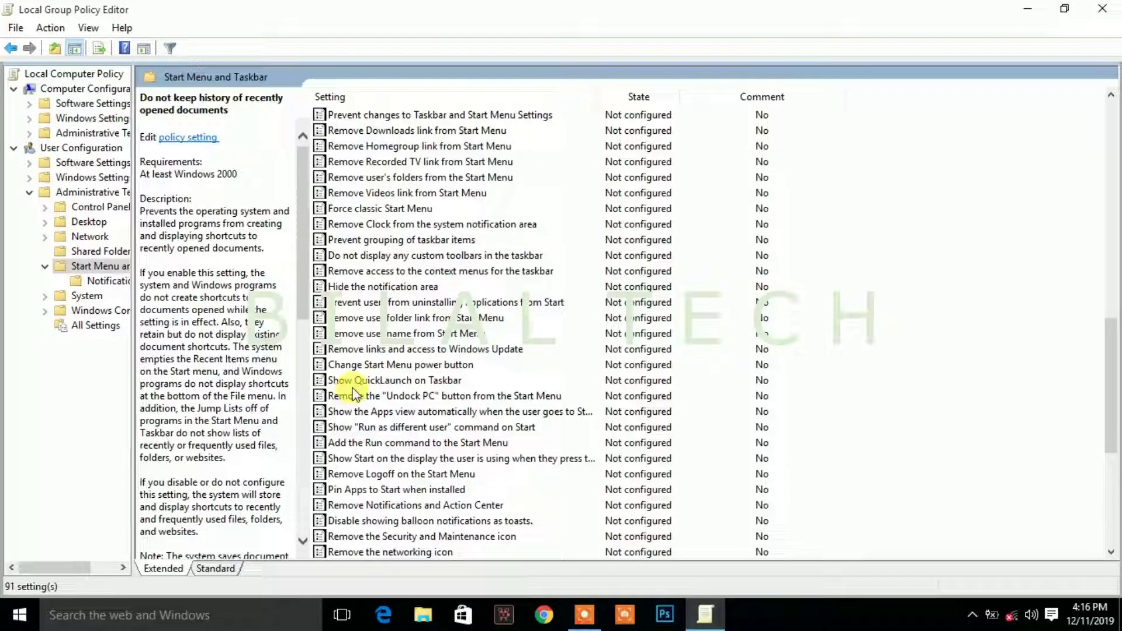
scroll(353, 394, "down", 2)
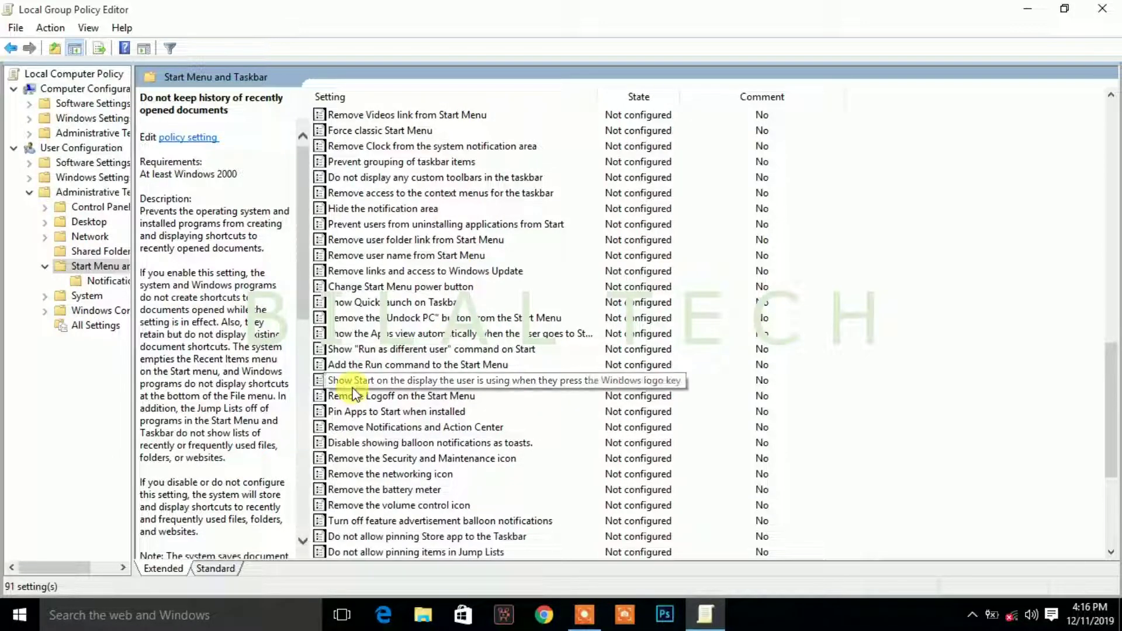
scroll(353, 394, "down", 2)
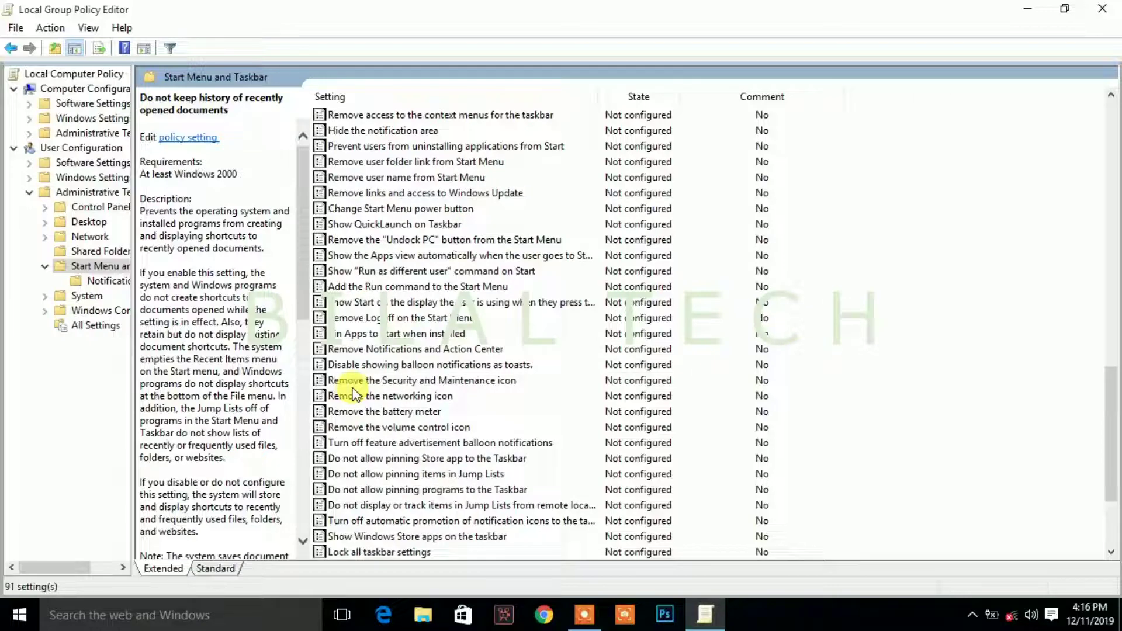
scroll(352, 395, "down", 2)
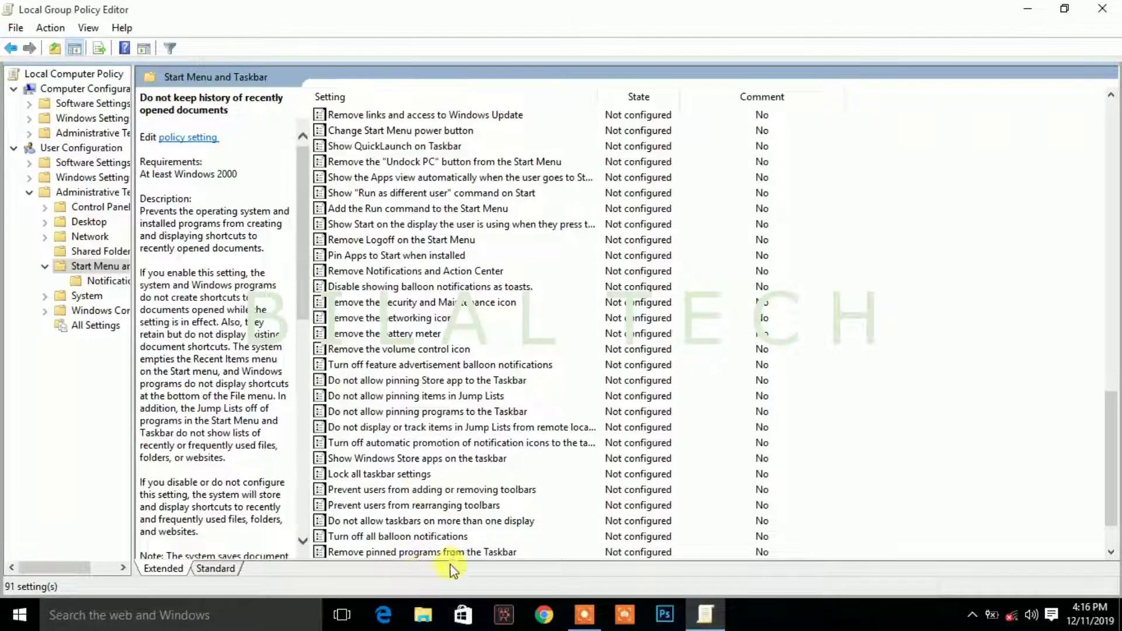
scroll(412, 494, "down", 2)
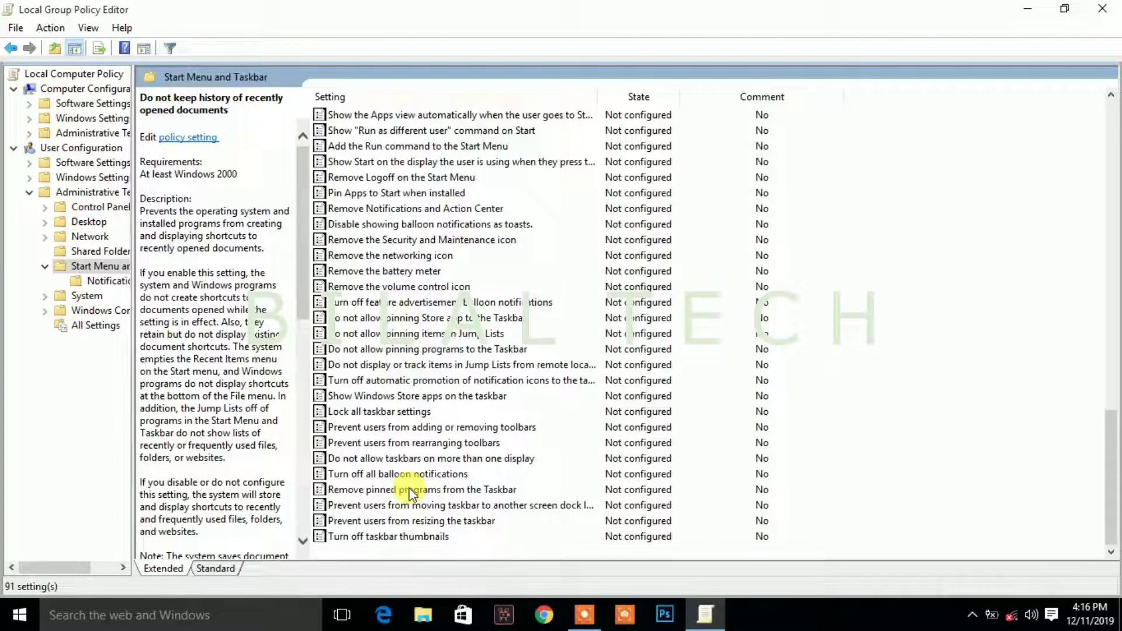
scroll(401, 330, "up", 8)
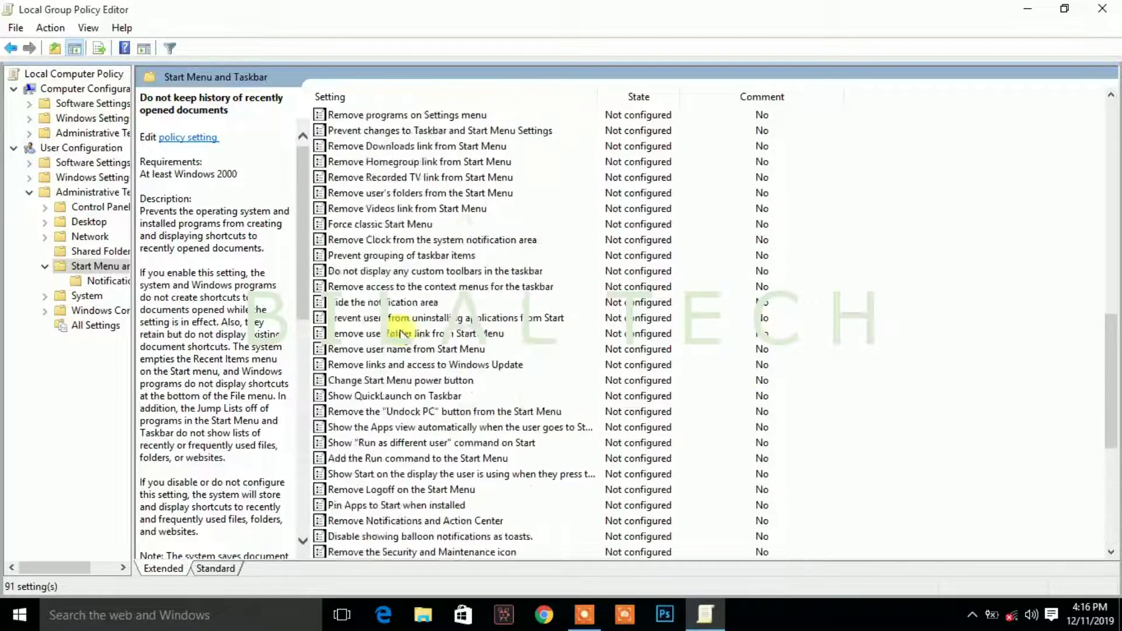
scroll(401, 330, "up", 10)
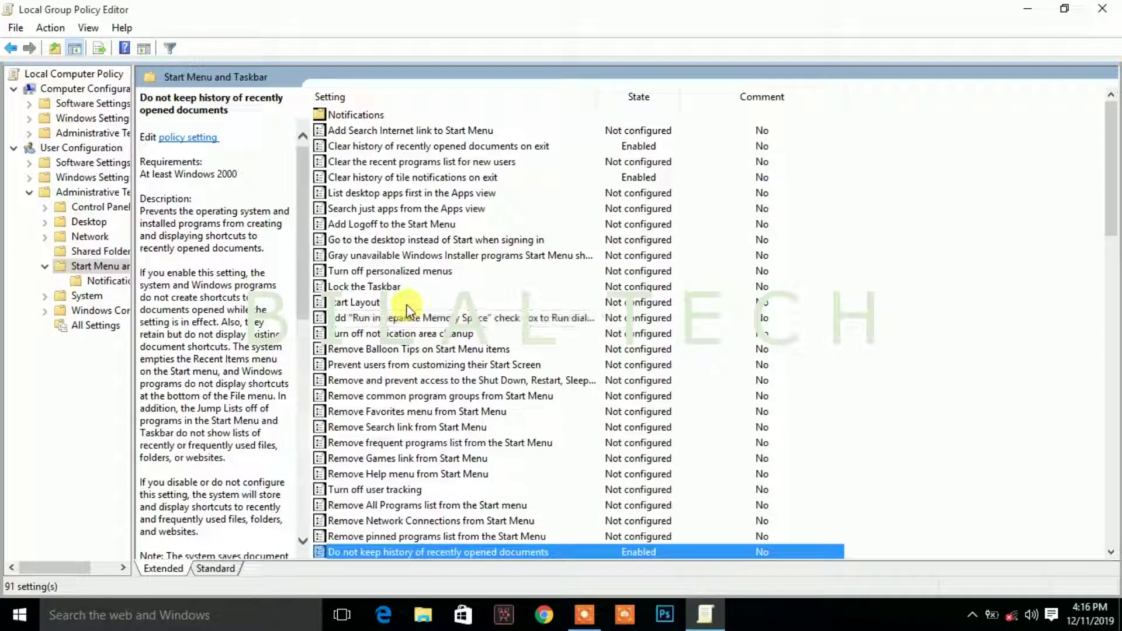
scroll(407, 305, "down", 3)
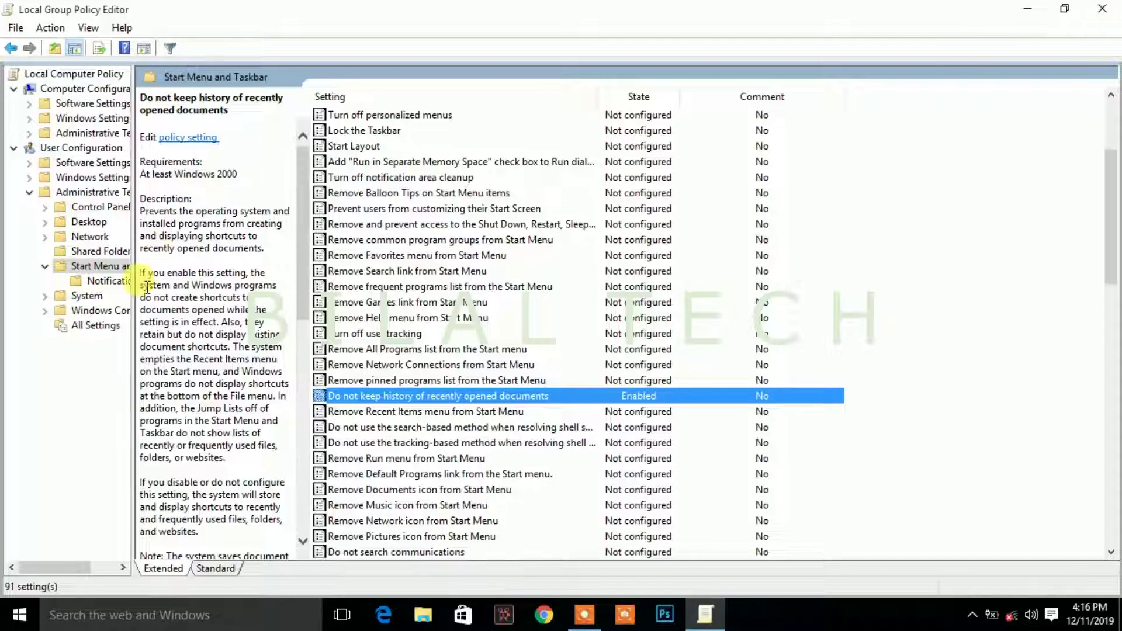
- Display the Windows Update policies found under Windows Components in User Configuration's Administrative Templates
left_click(90, 314)
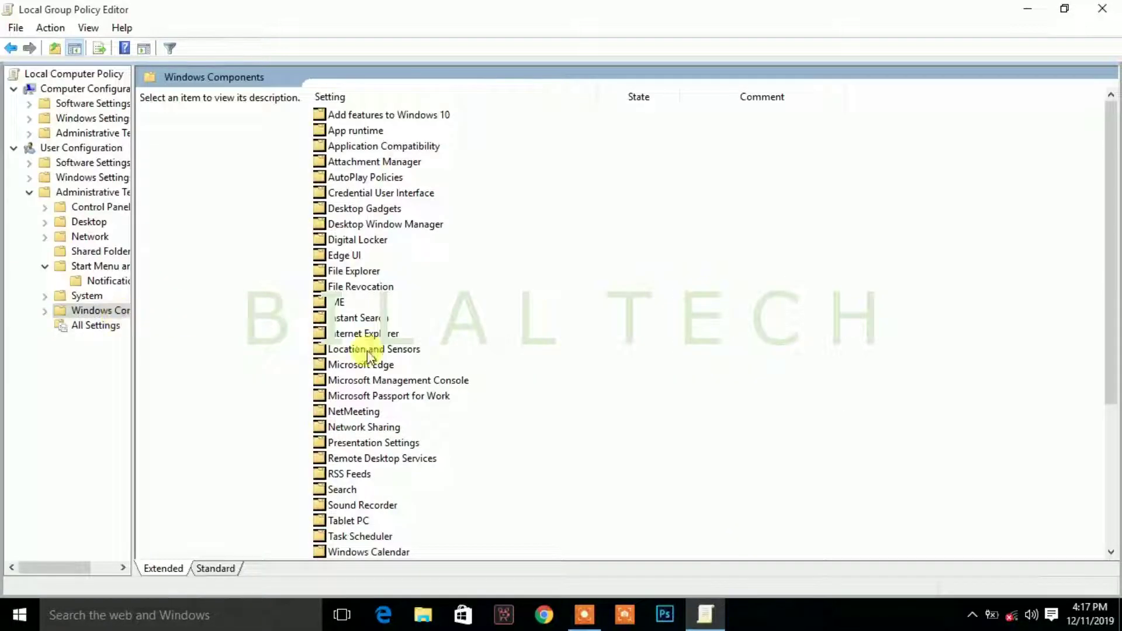
scroll(395, 356, "down", 5)
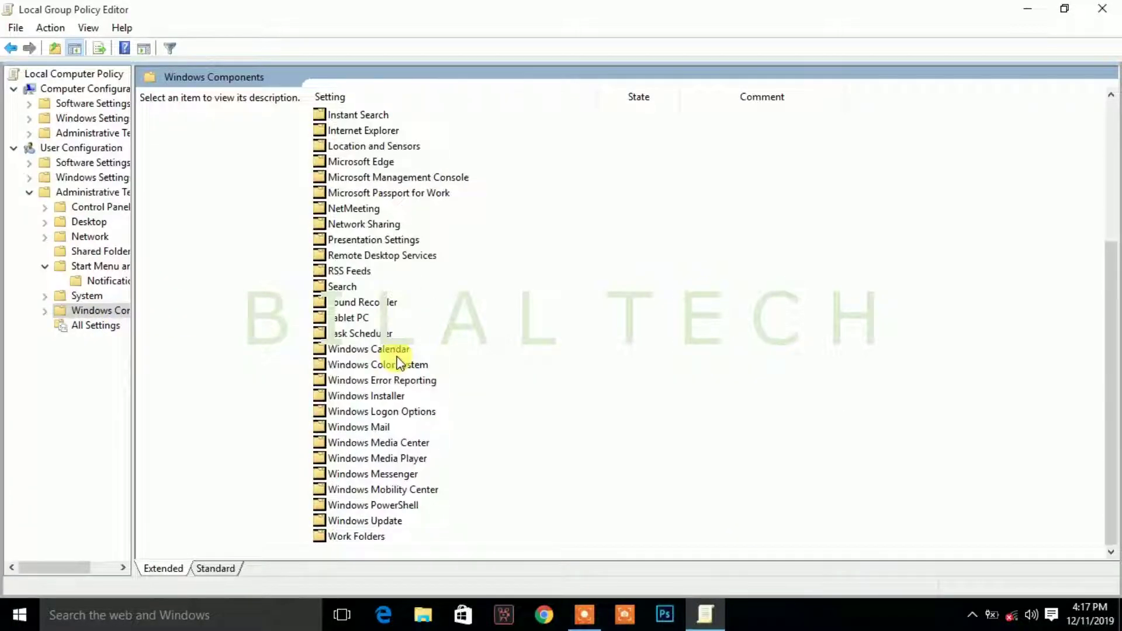
double_click(356, 522)
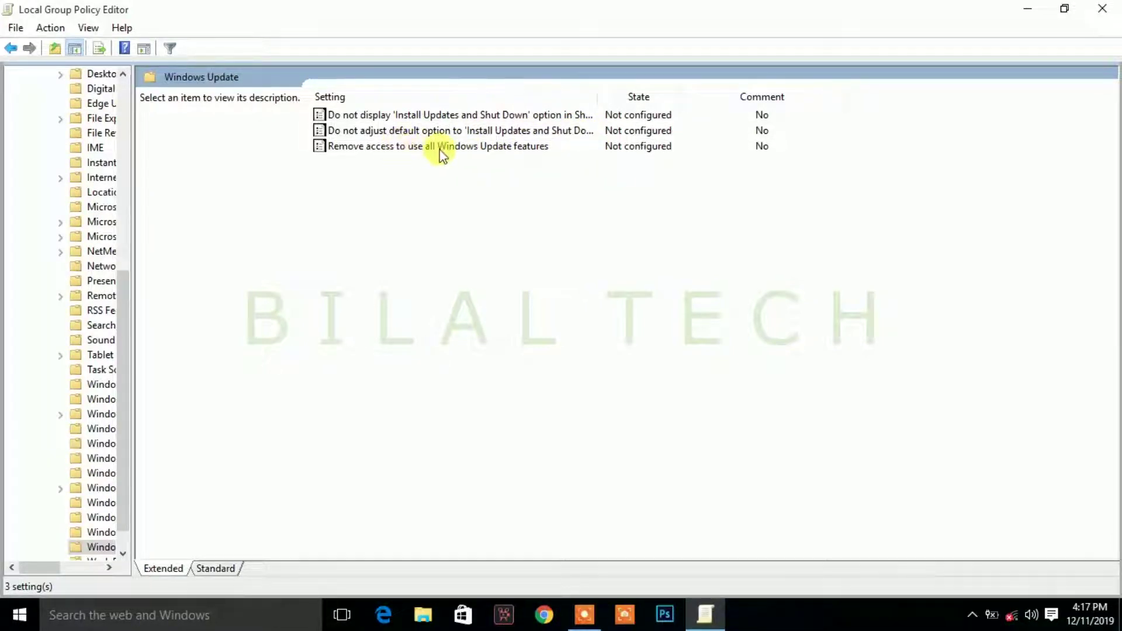
- Set the "Do not display 'Install Updates and Shut Down' option in Shut Down Windows dialog box" policy to Enabled and apply it
double_click(436, 114)
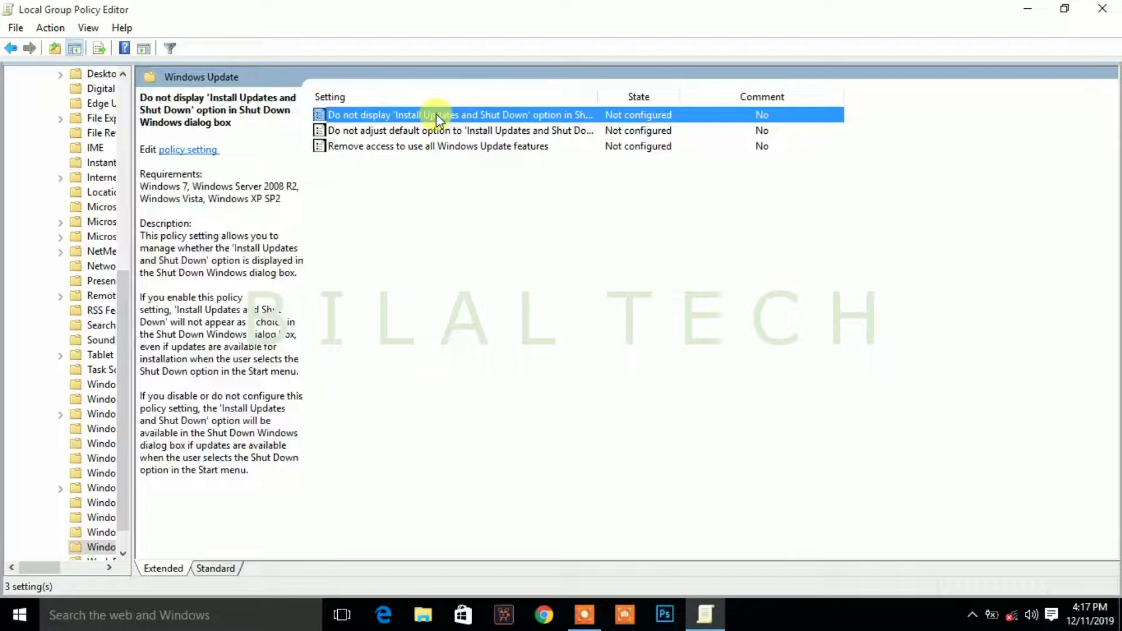
left_click(43, 145)
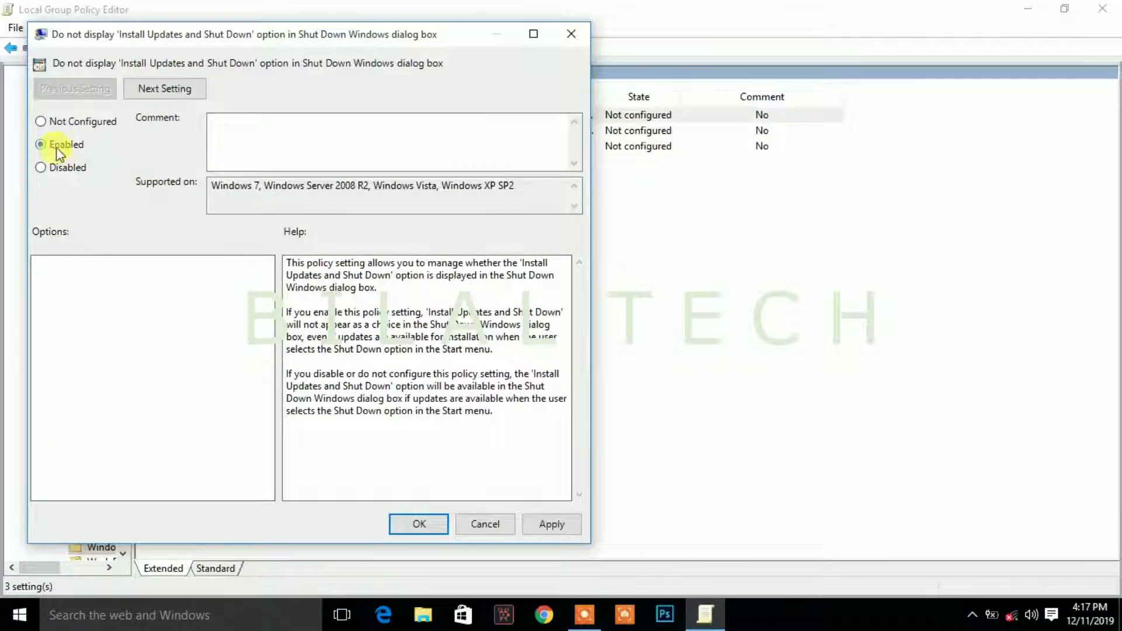
left_click(549, 529)
left_click(424, 524)
- Set the "Do not adjust default option to 'Install Updates and Shut Down' in Shut Down Windows dialog box" policy to Enabled and apply it
double_click(422, 132)
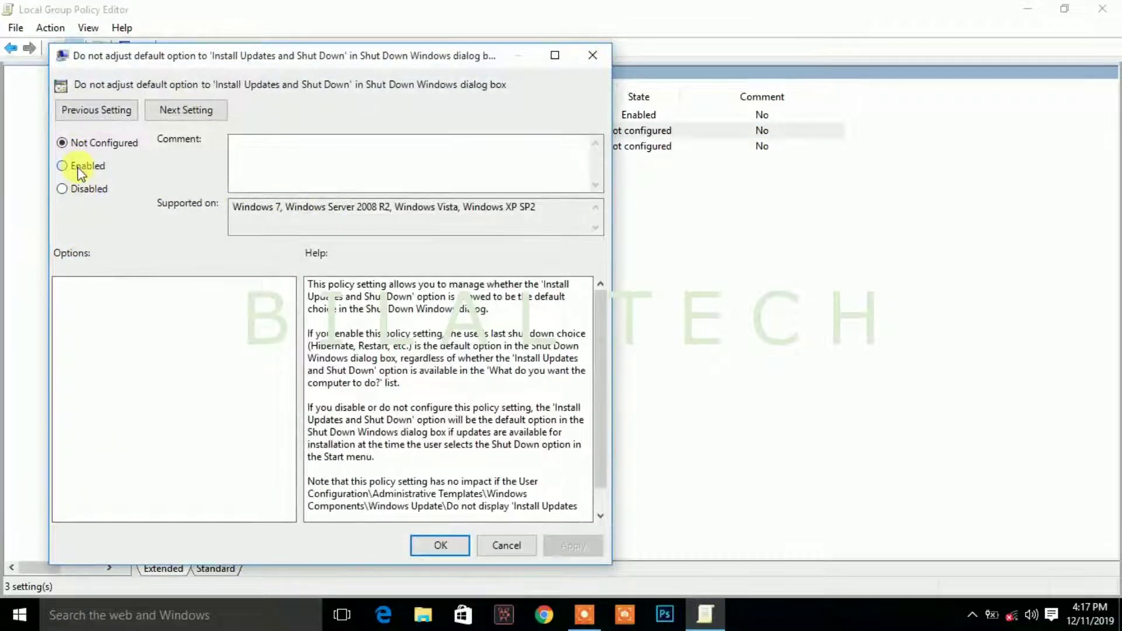
left_click(78, 167)
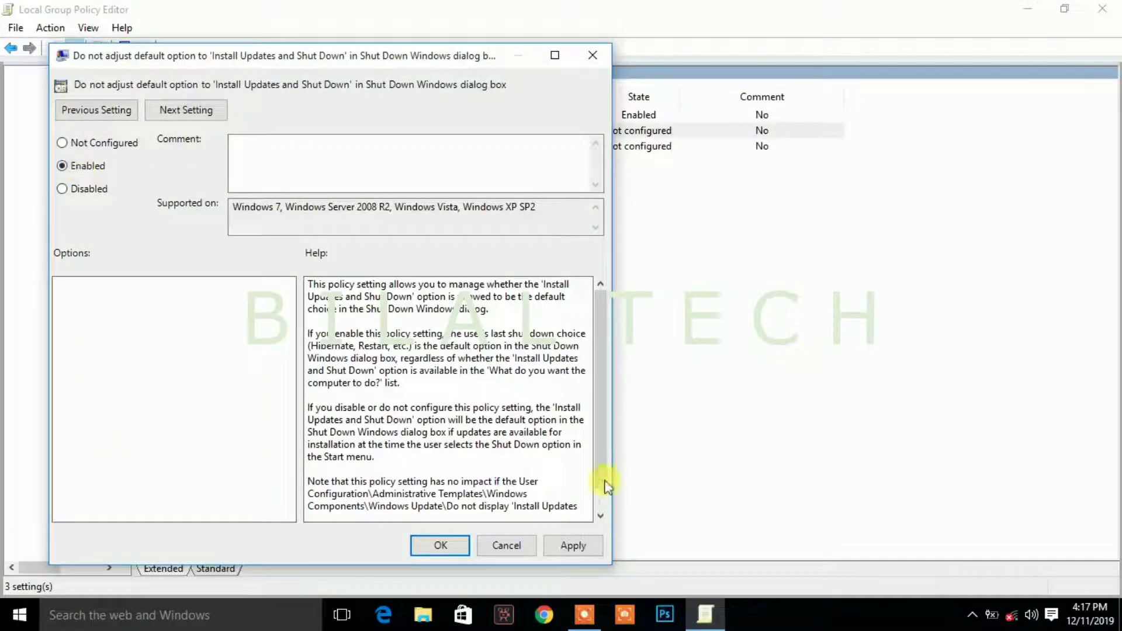
left_click(573, 545)
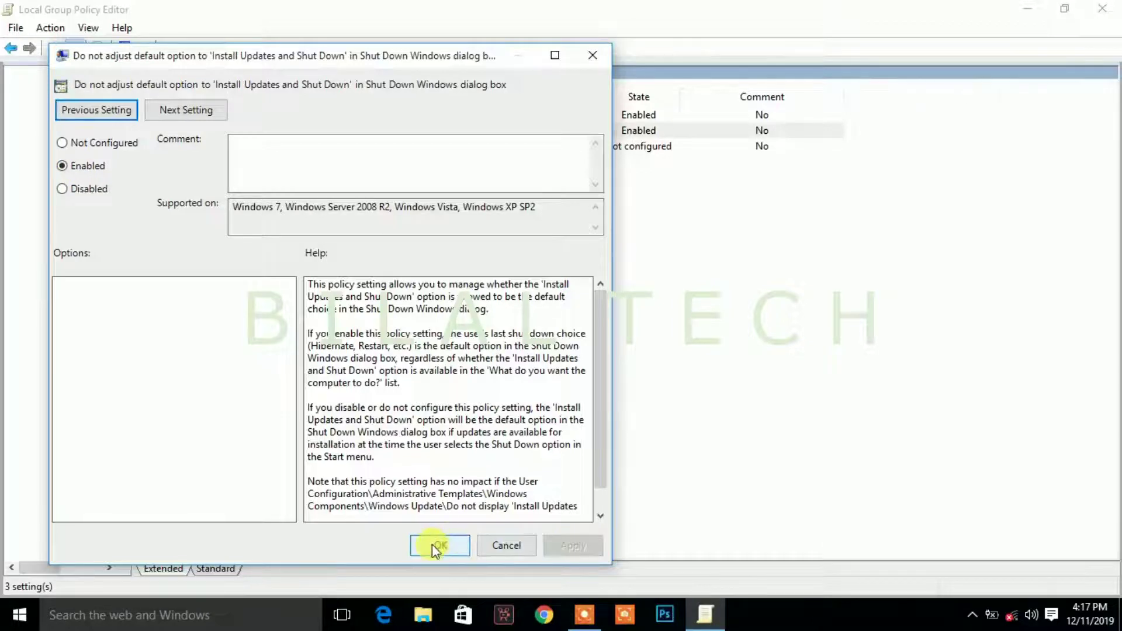
left_click(439, 544)
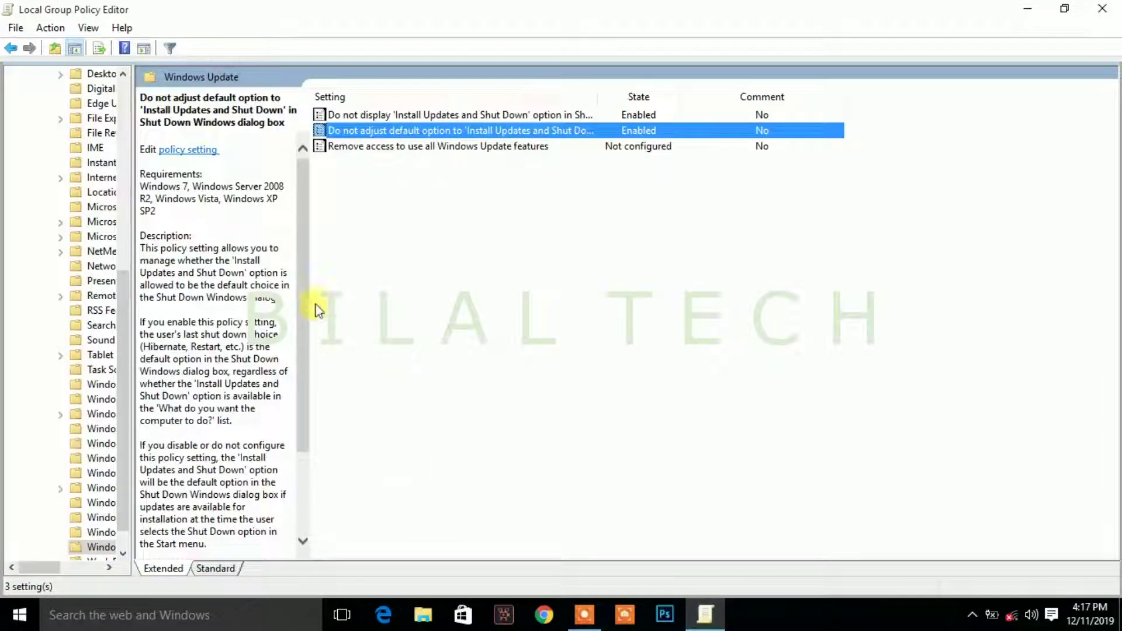
- Set the "Remove access to use all Windows Update features" policy to Enabled and apply it
double_click(358, 149)
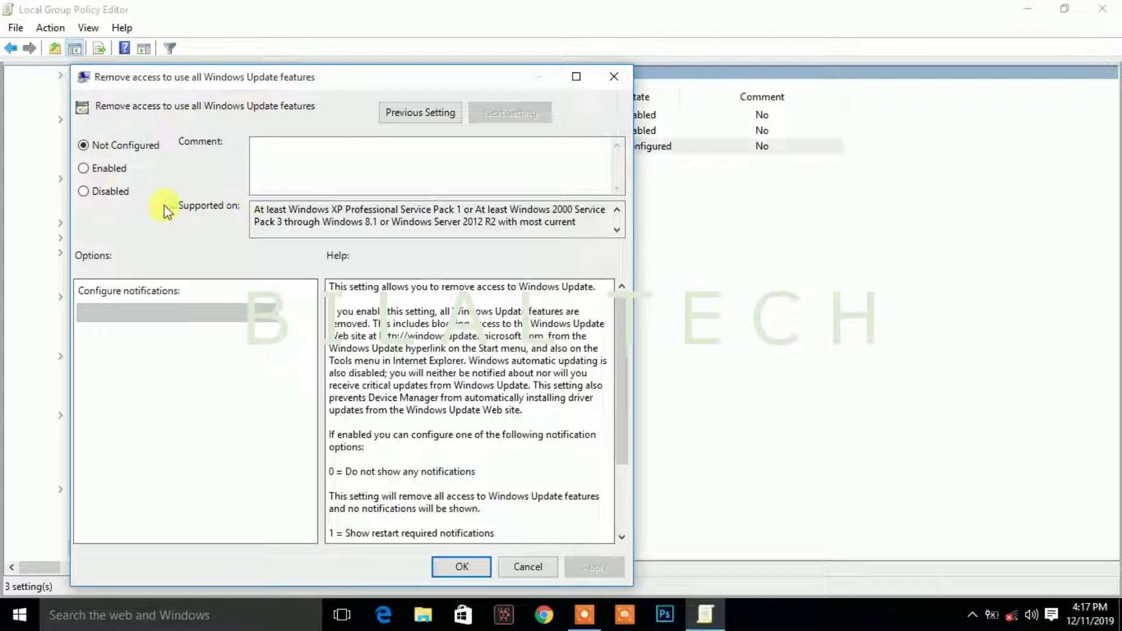
left_click(119, 170)
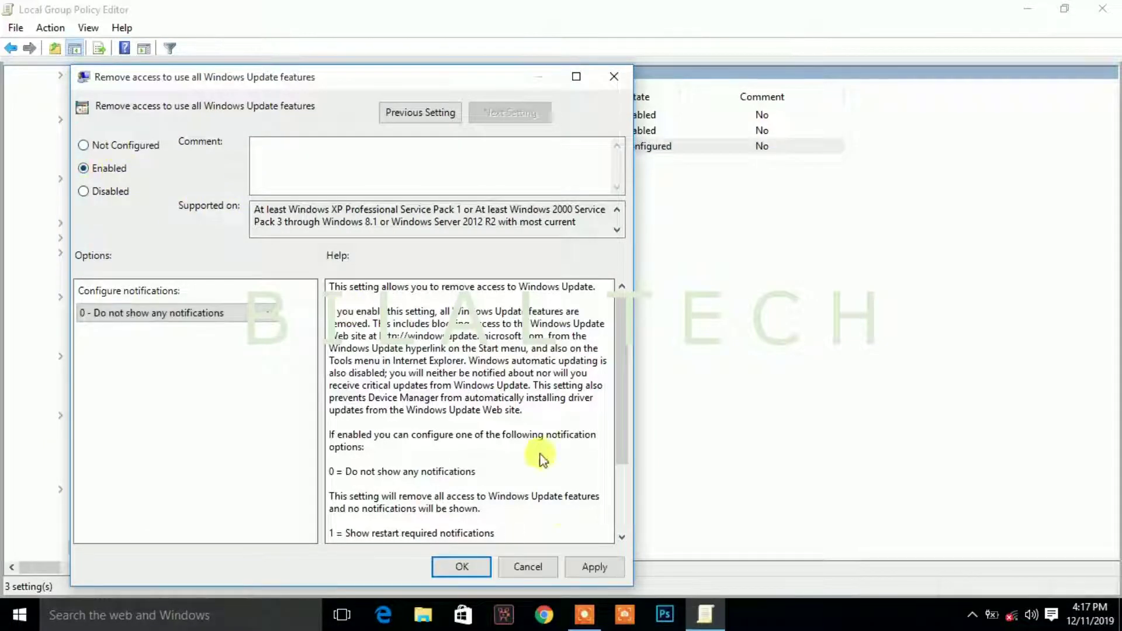
left_click(596, 567)
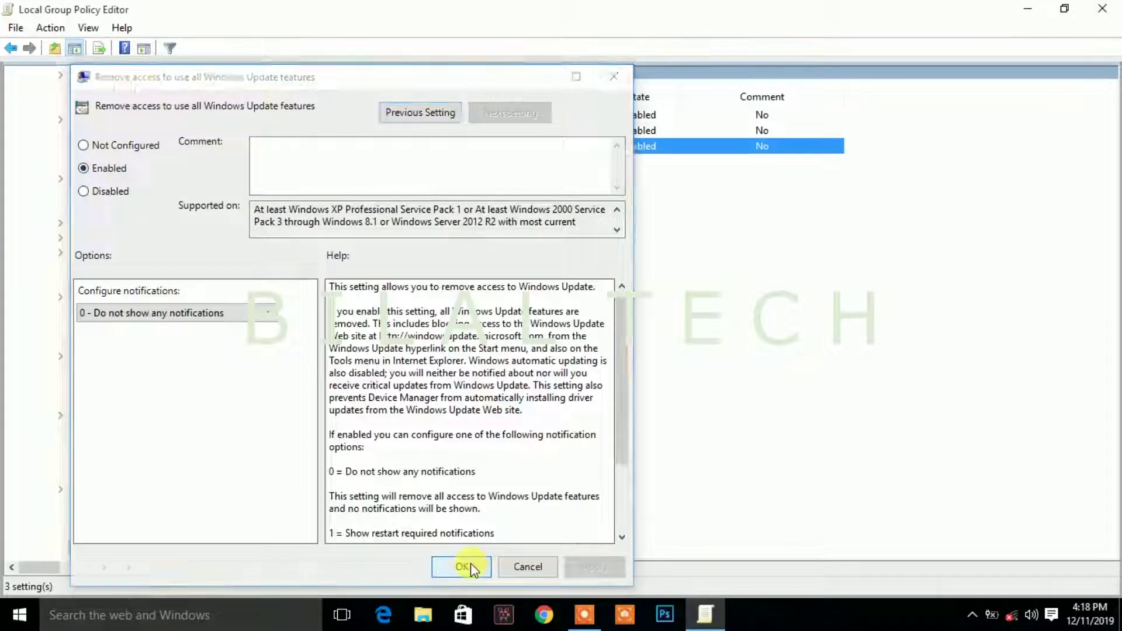
left_click(471, 563)
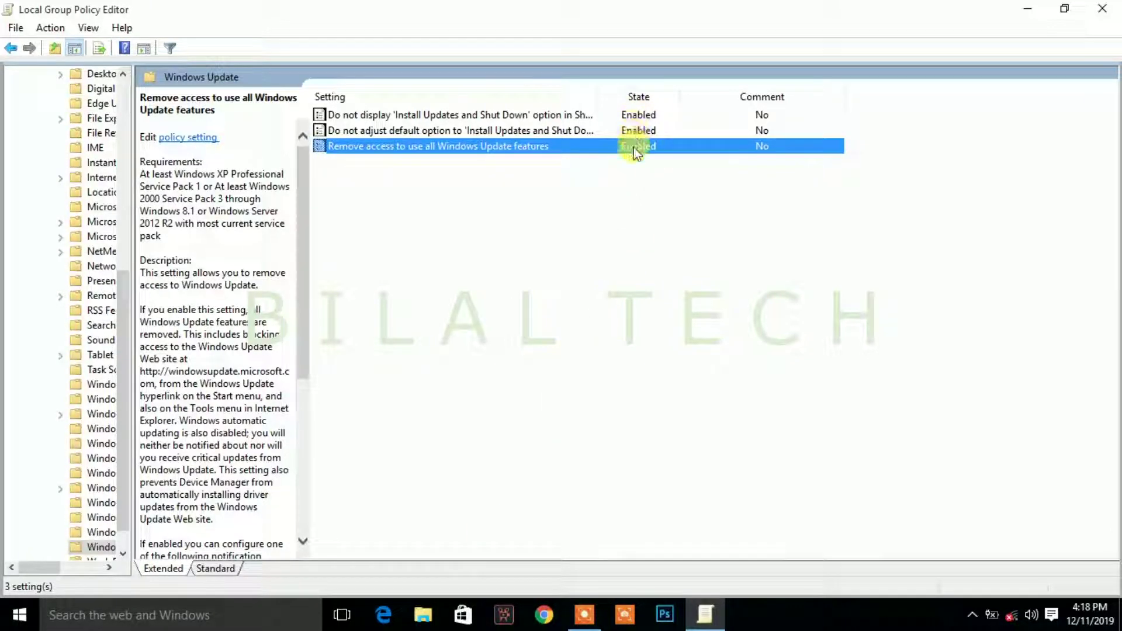
- Set the "Remove access to use all Windows Update features" policy back to Not Configured
double_click(467, 151)
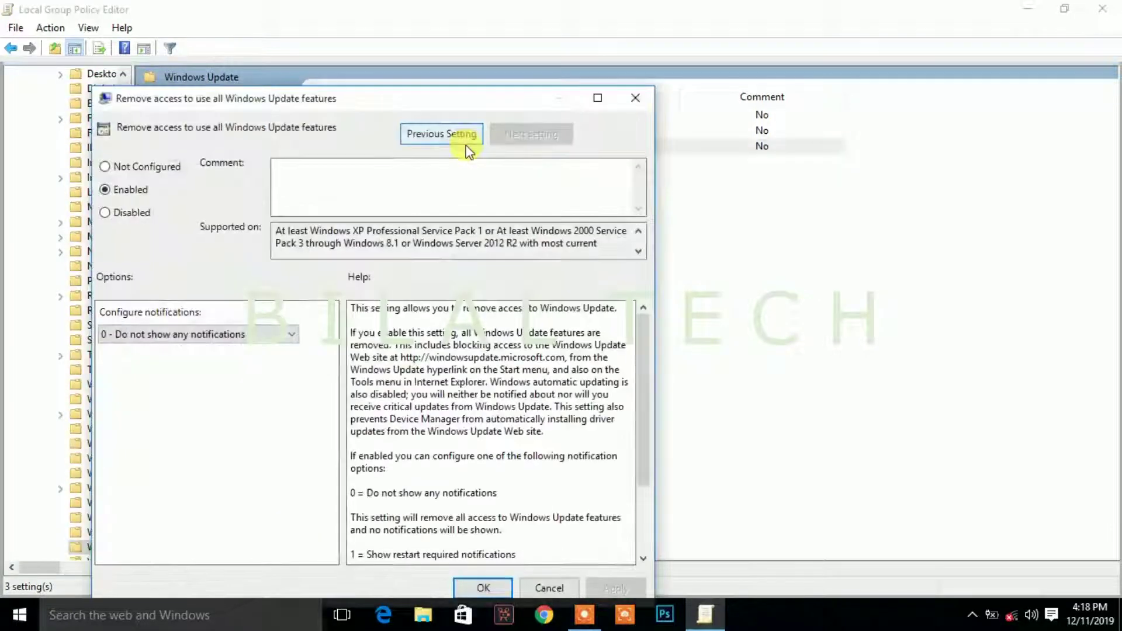
left_click(161, 169)
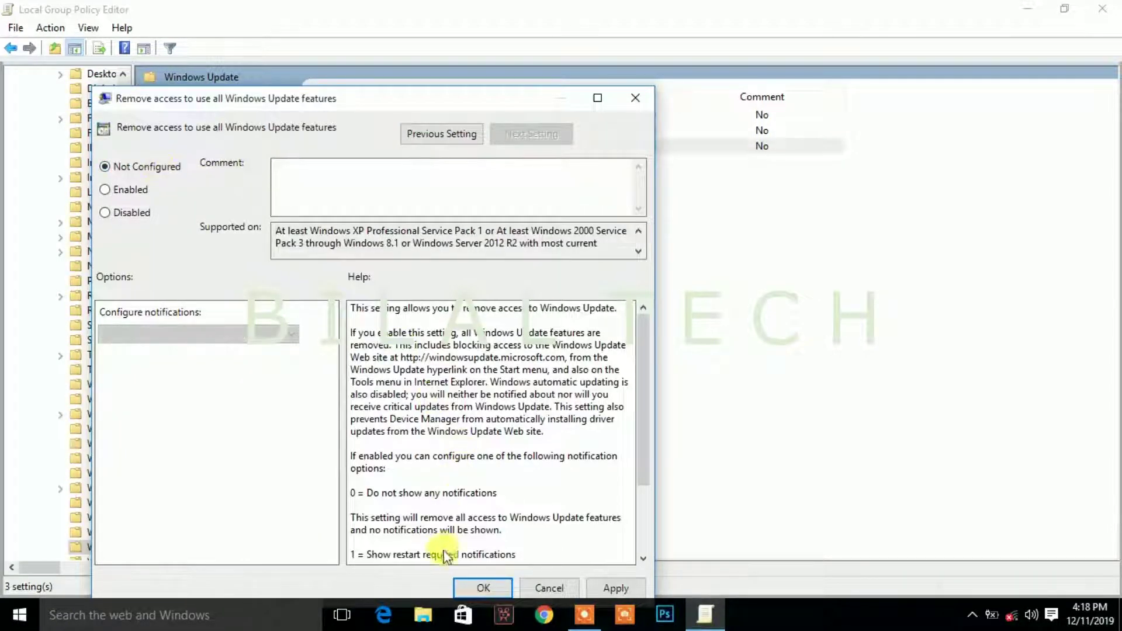
left_click(486, 587)
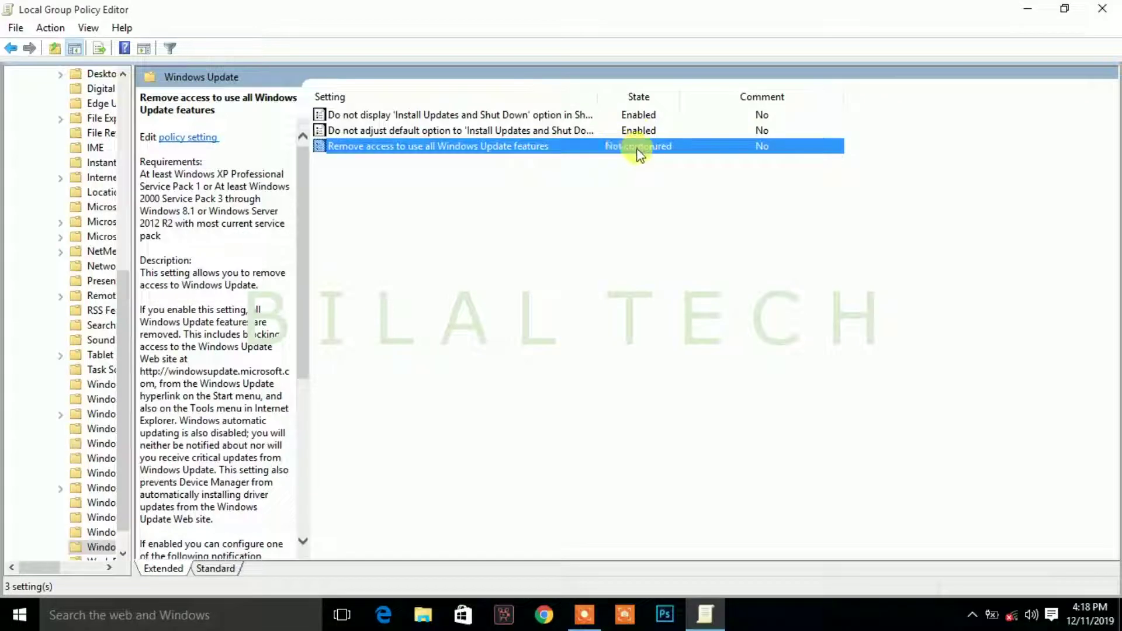
- Set the "Remove access to use all Windows Update features" policy to Enabled again and apply it
double_click(502, 150)
left_click(153, 210)
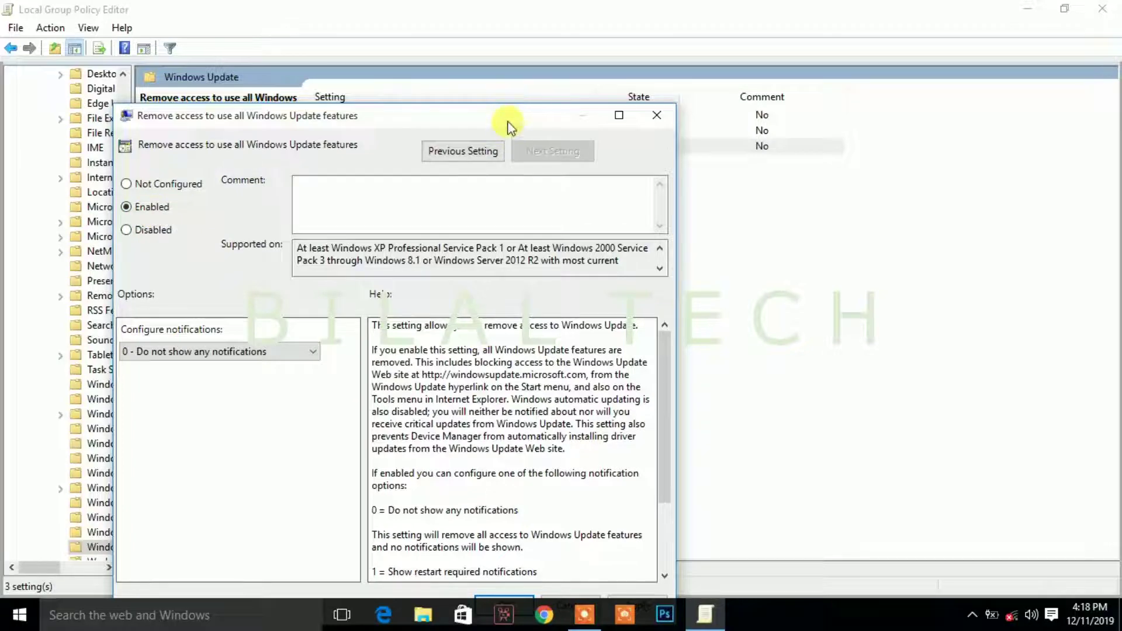
left_click_drag(508, 125, 551, 88)
left_click(678, 567)
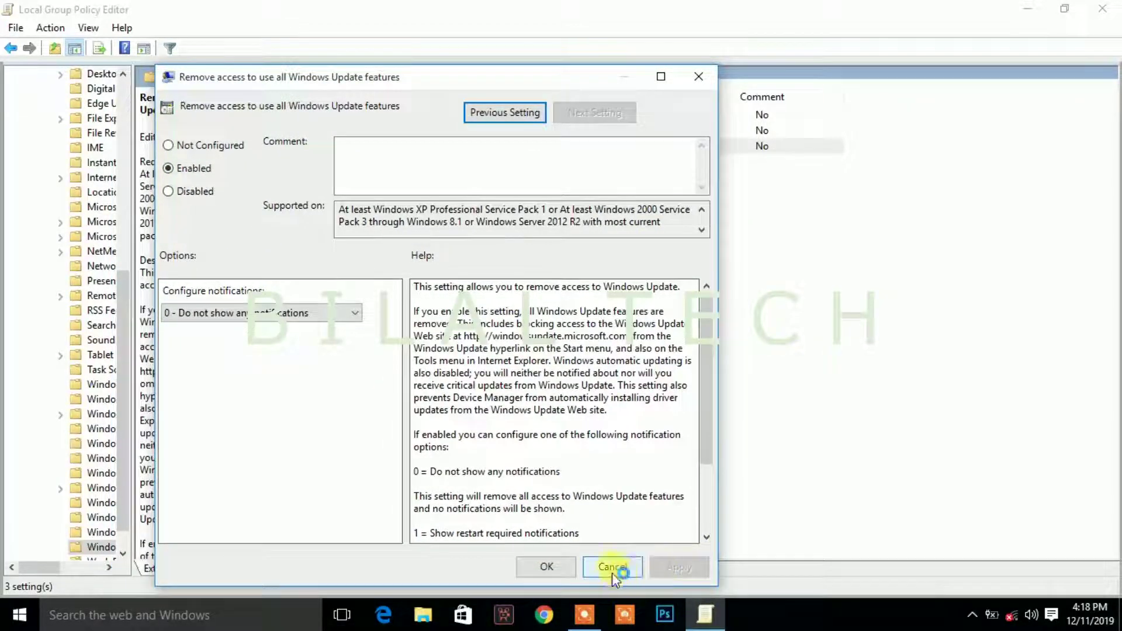
left_click(568, 571)
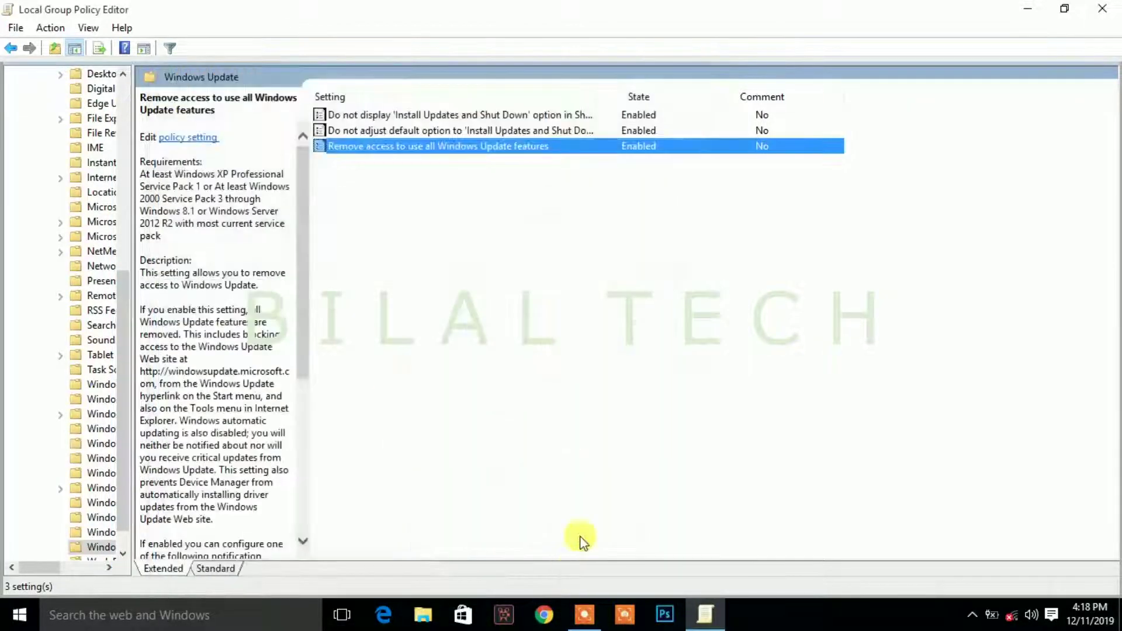
- Close the Local Group Policy Editor and open File Explorer to check Quick access for recent items
left_click(1107, 18)
left_click(425, 612)
left_click(1101, 17)
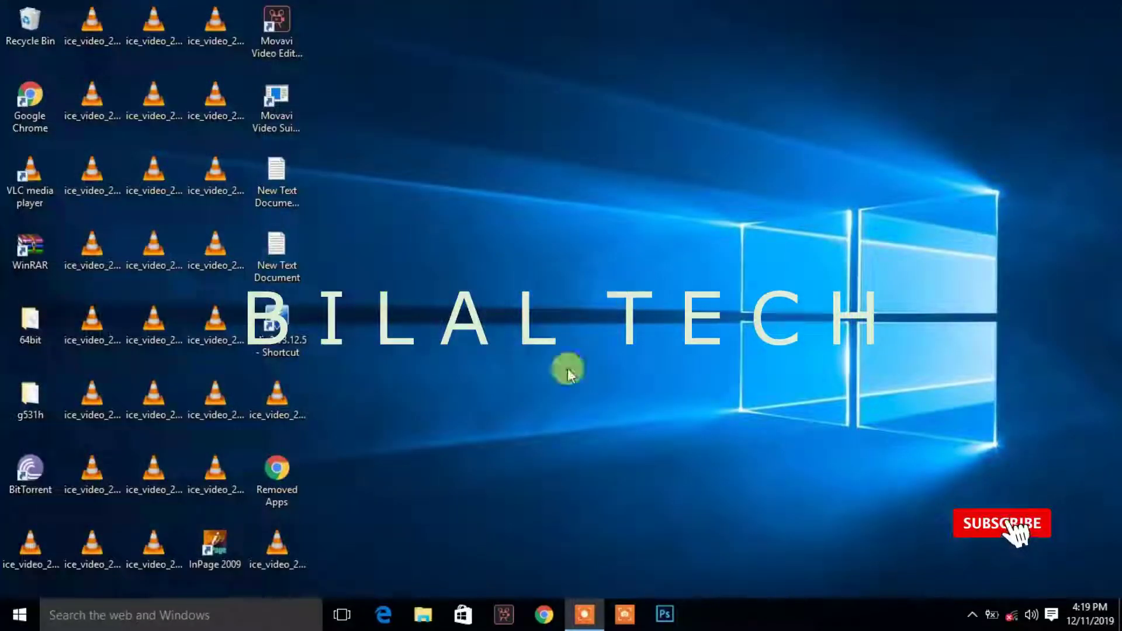
left_click(422, 613)
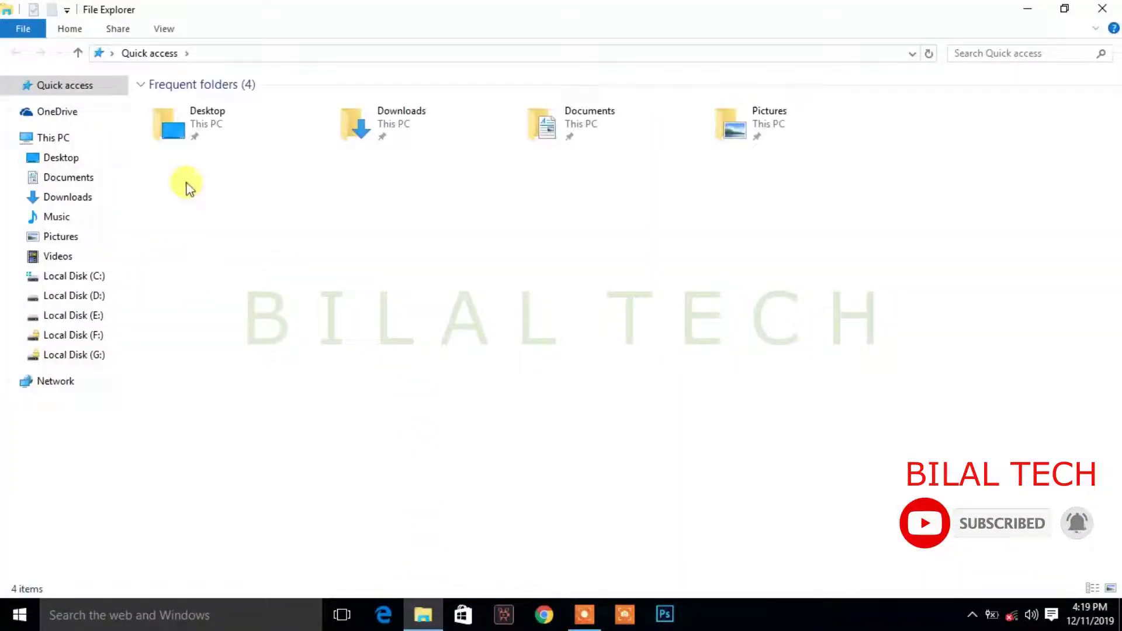